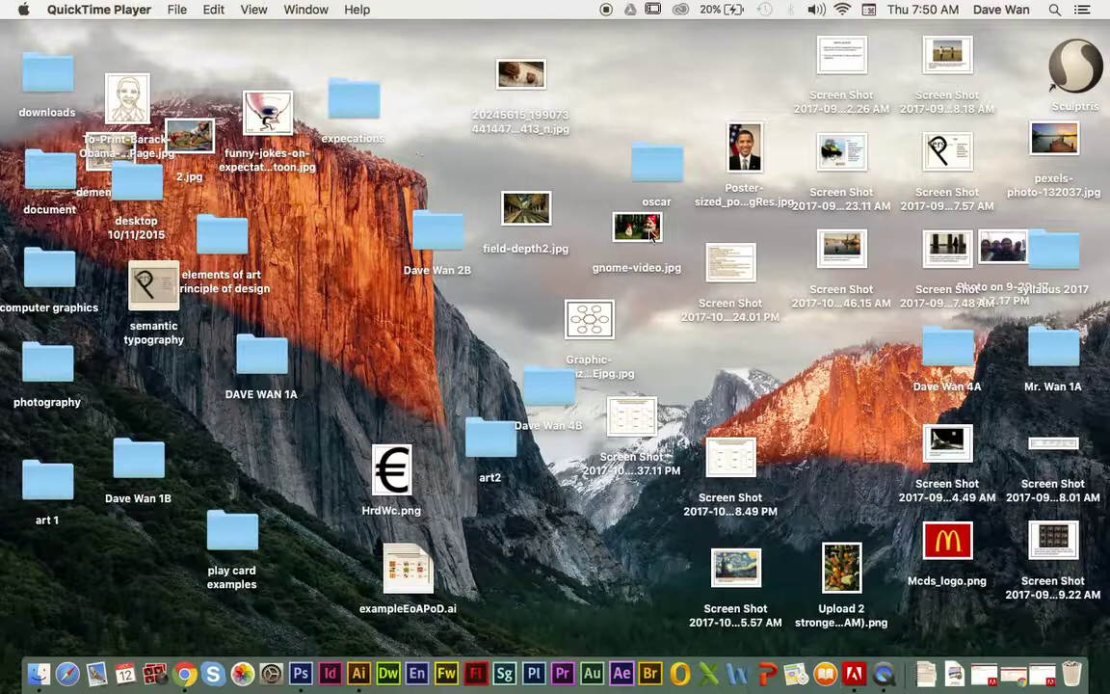
- Bring Chrome back and open Google Drive from Gmail's apps grid
left_click(1016, 678)
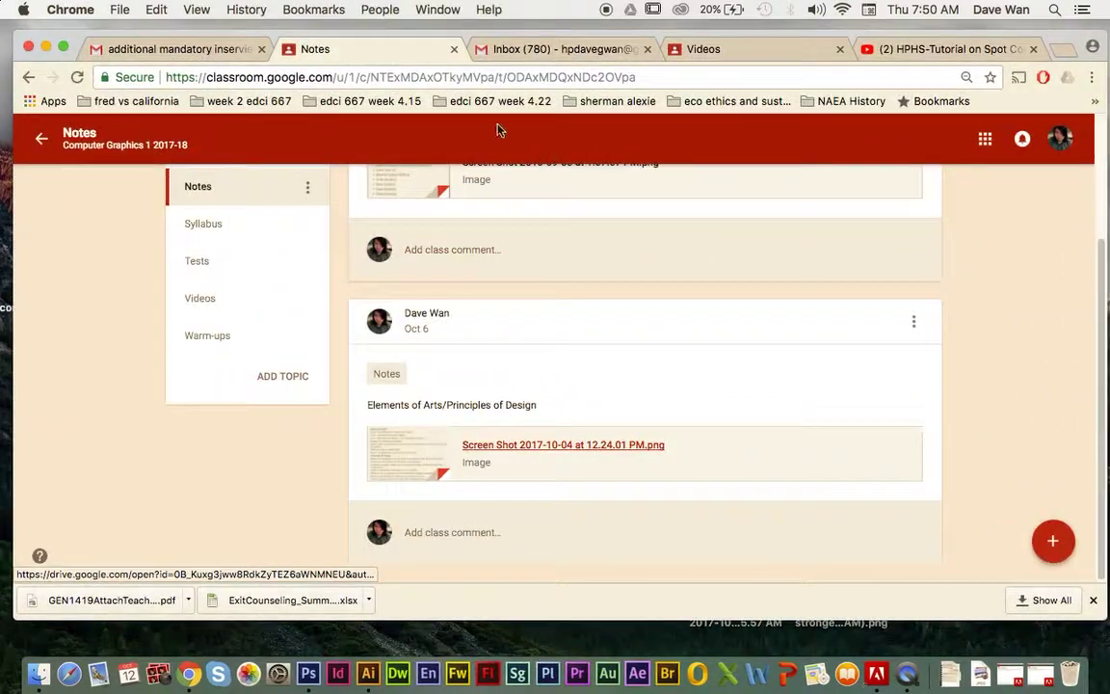
left_click(587, 56)
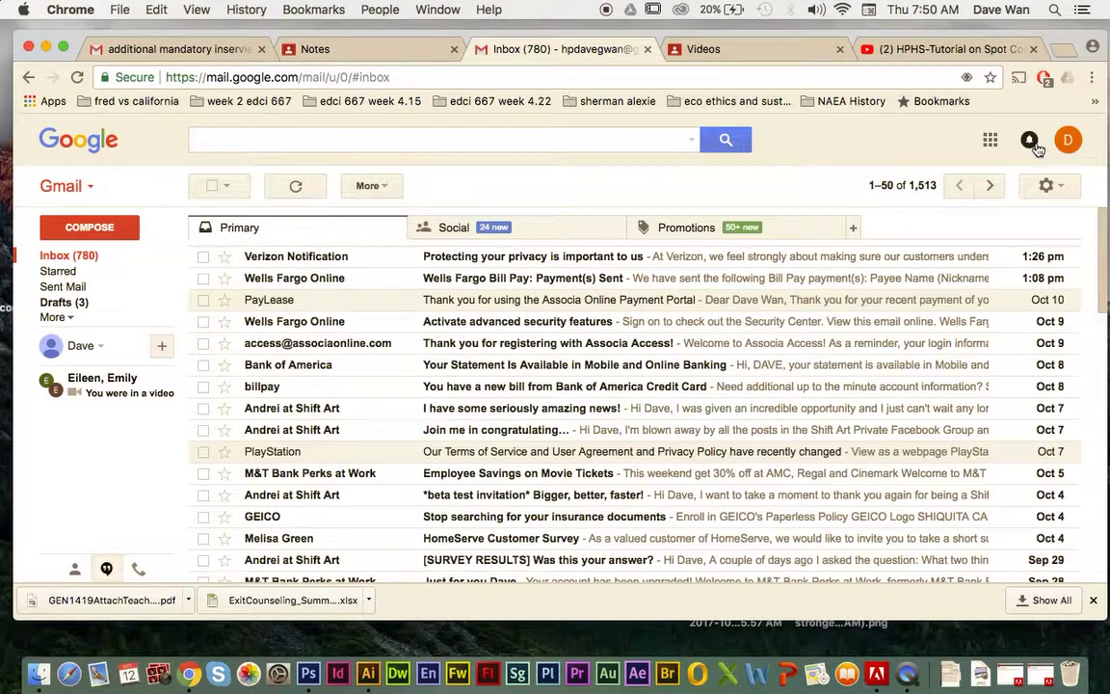
left_click(990, 142)
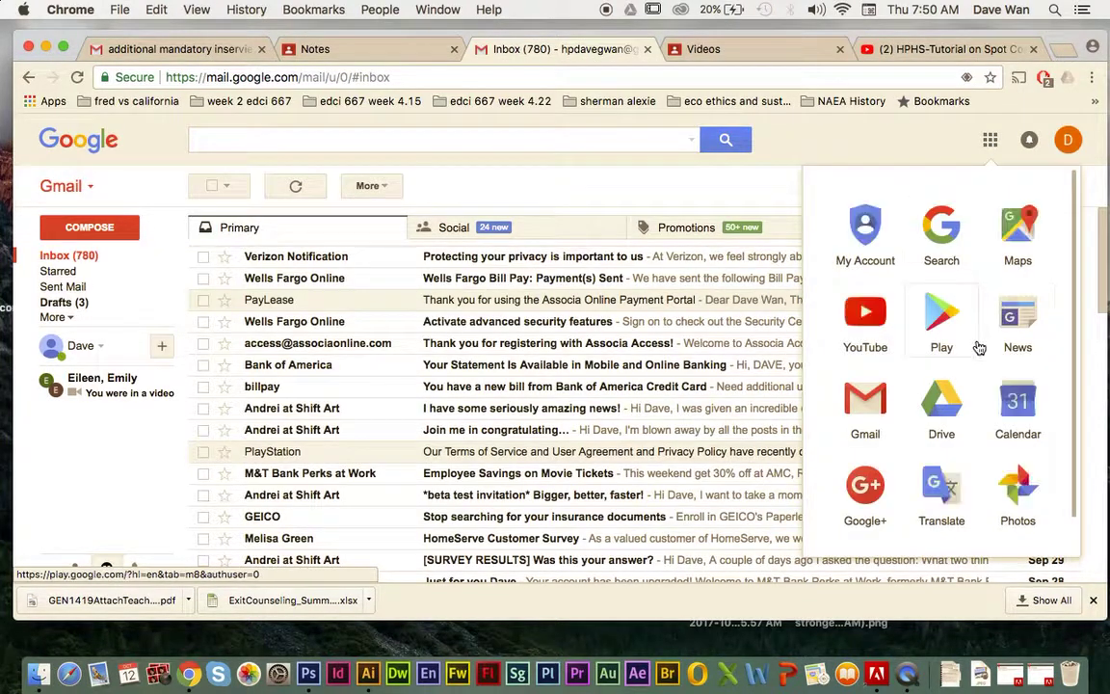
left_click(941, 404)
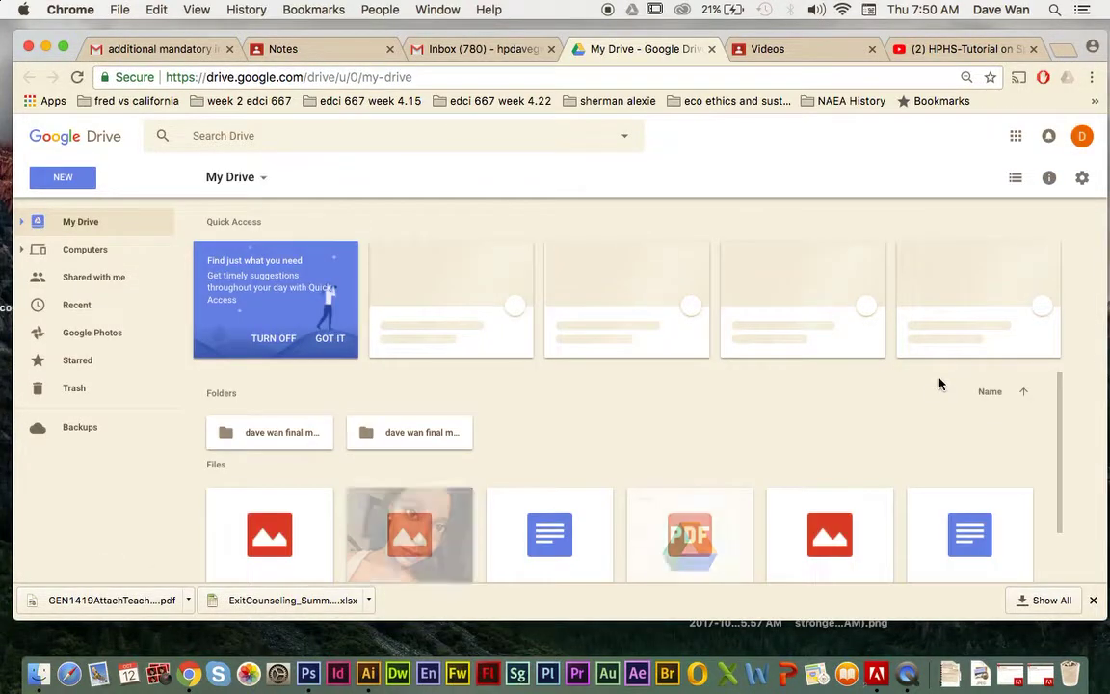
- Switch Drive to the school account to show its My Drive Quick Access files
scroll(890, 384, "down", 2)
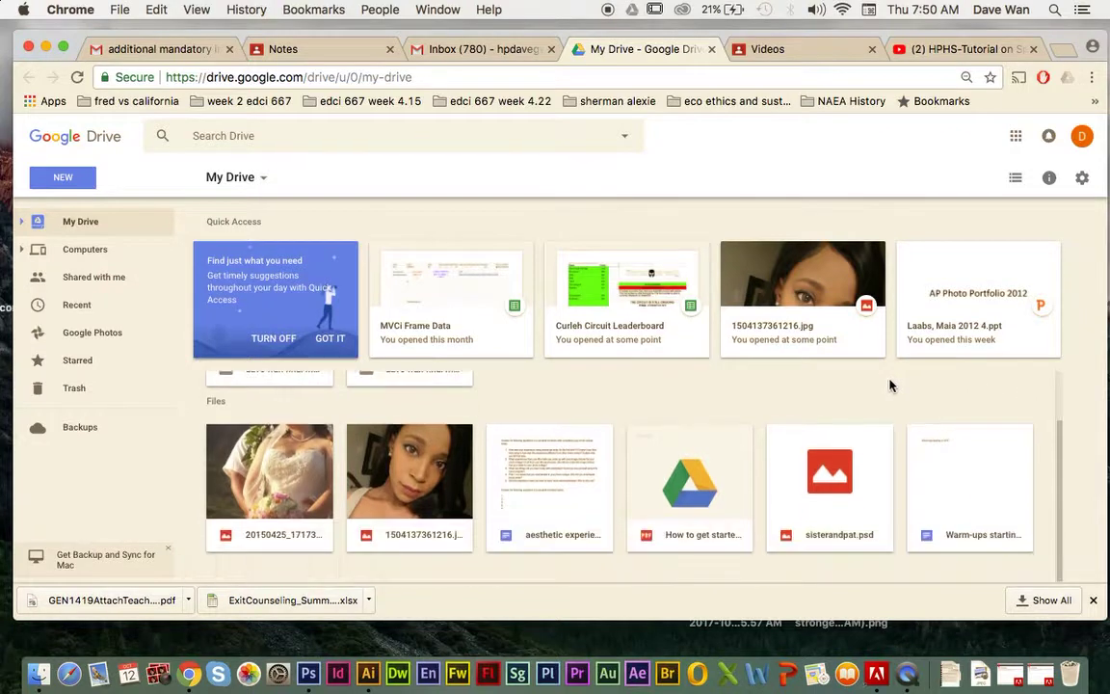
scroll(891, 383, "up", 2)
scroll(891, 384, "down", 2)
scroll(891, 385, "up", 2)
left_click(1081, 136)
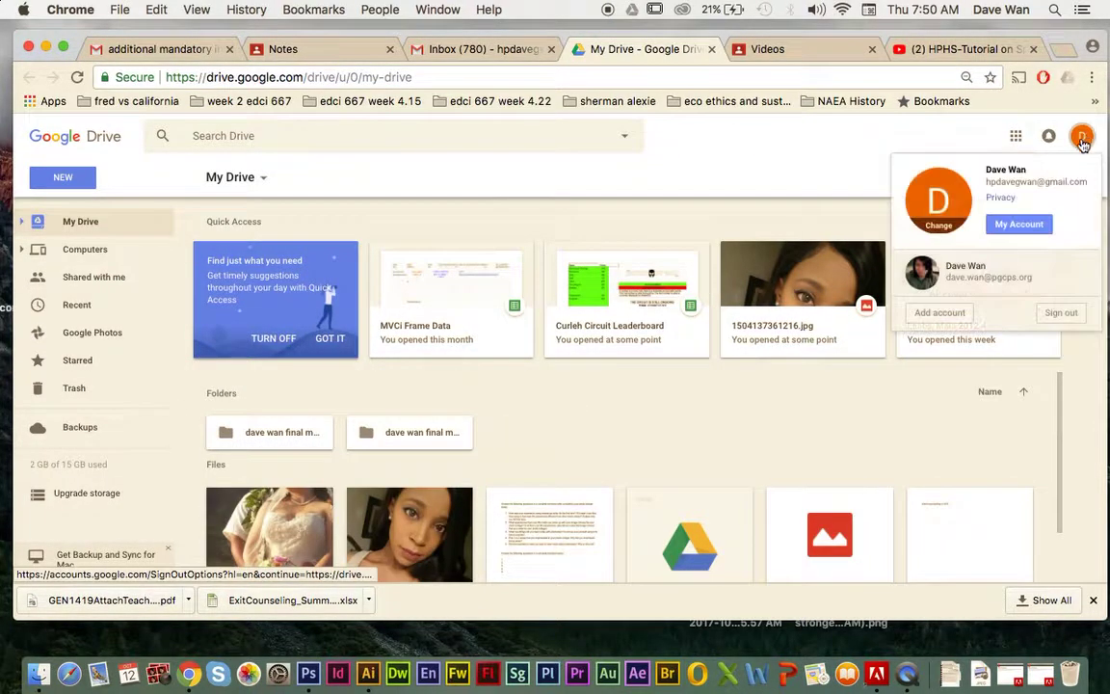
left_click(991, 272)
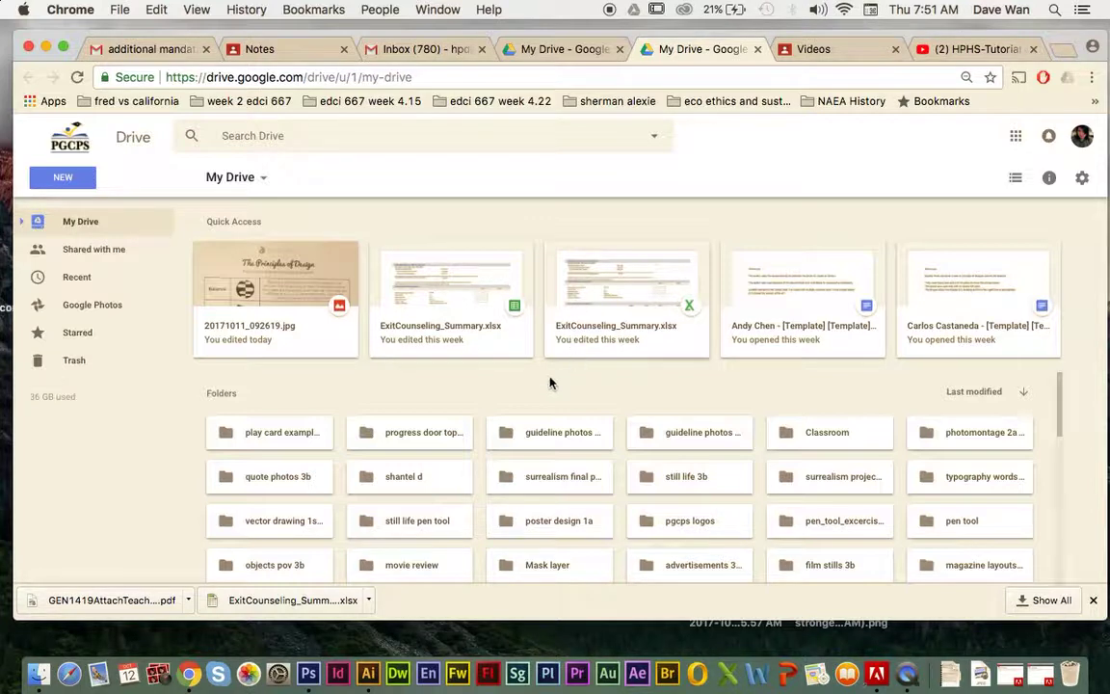
scroll(550, 381, "down", 5)
scroll(547, 384, "up", 5)
scroll(542, 383, "up", 1)
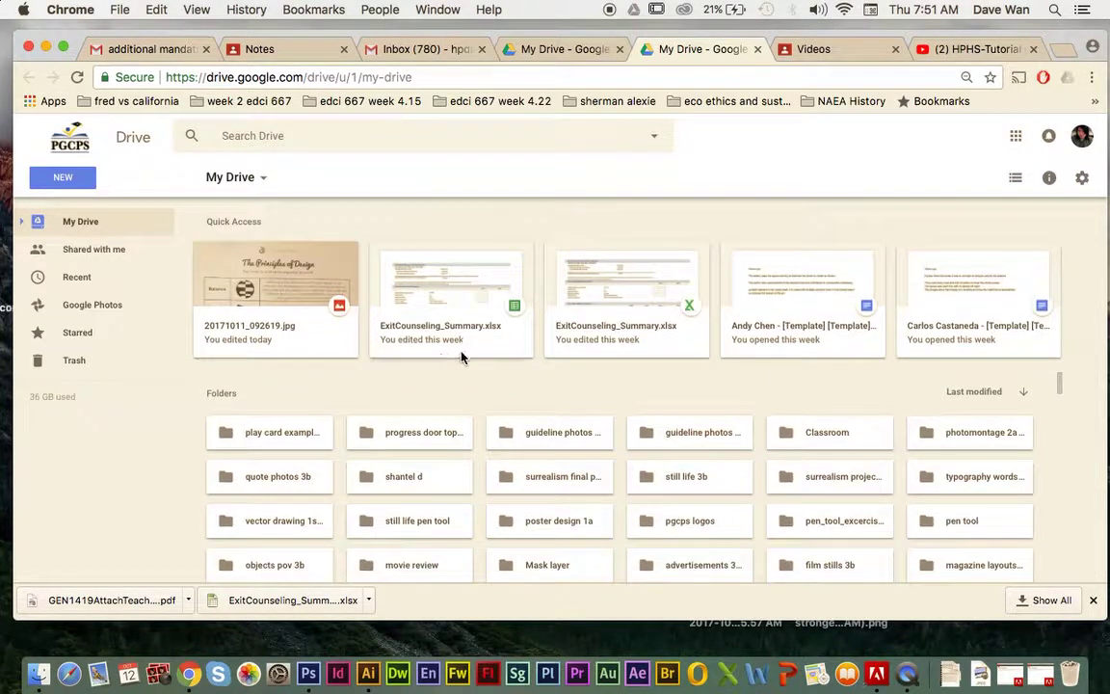
double_click(298, 289)
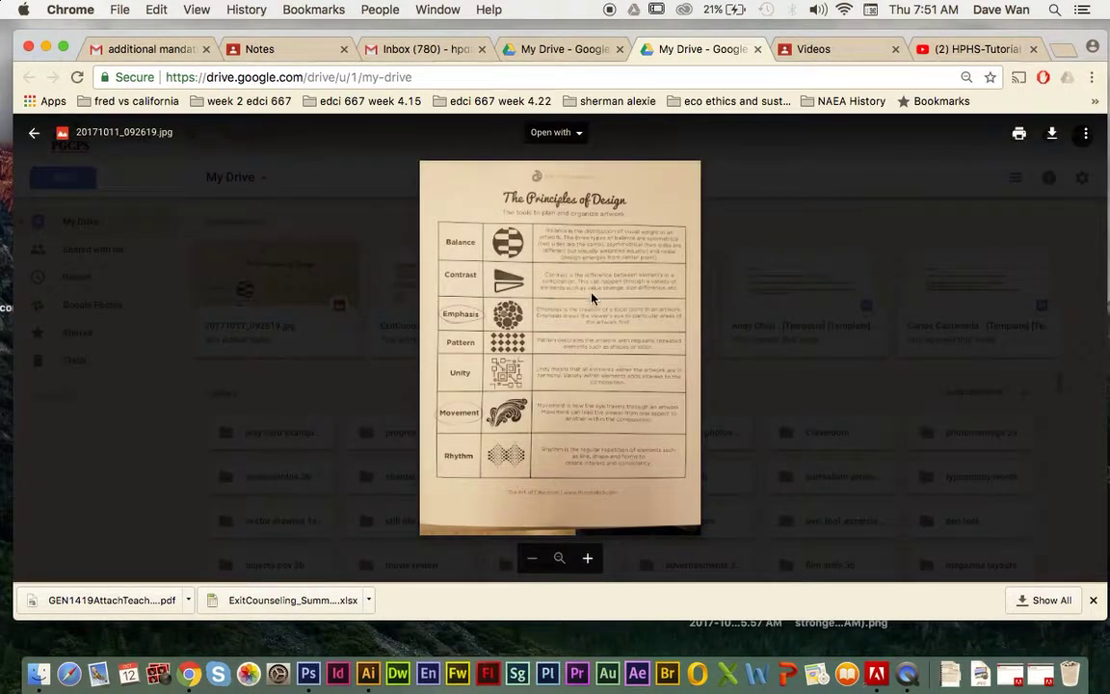
left_click(587, 560)
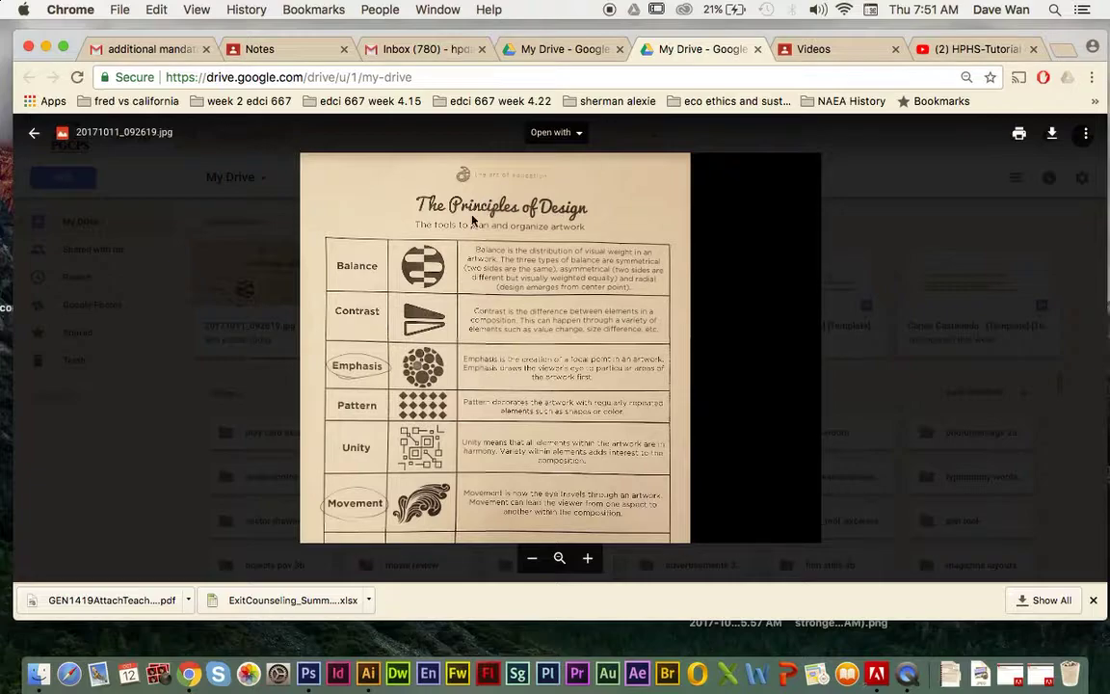
scroll(563, 281, "up", 3)
scroll(557, 298, "down", 3)
scroll(557, 299, "up", 2)
scroll(559, 297, "down", 5)
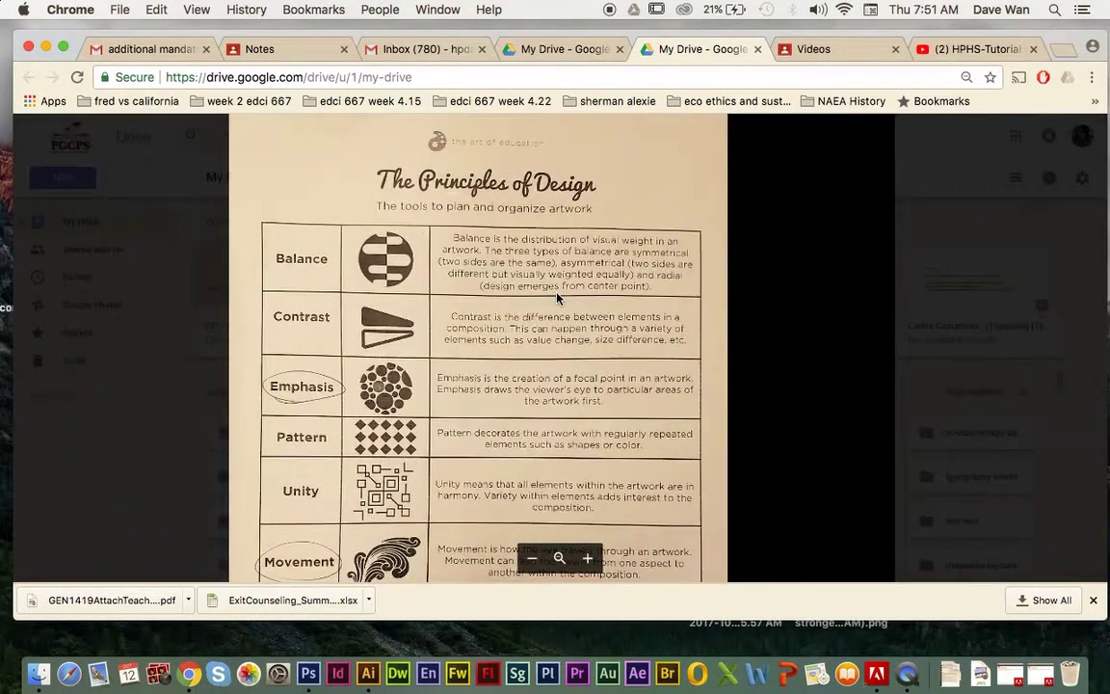
scroll(529, 468, "up", 3)
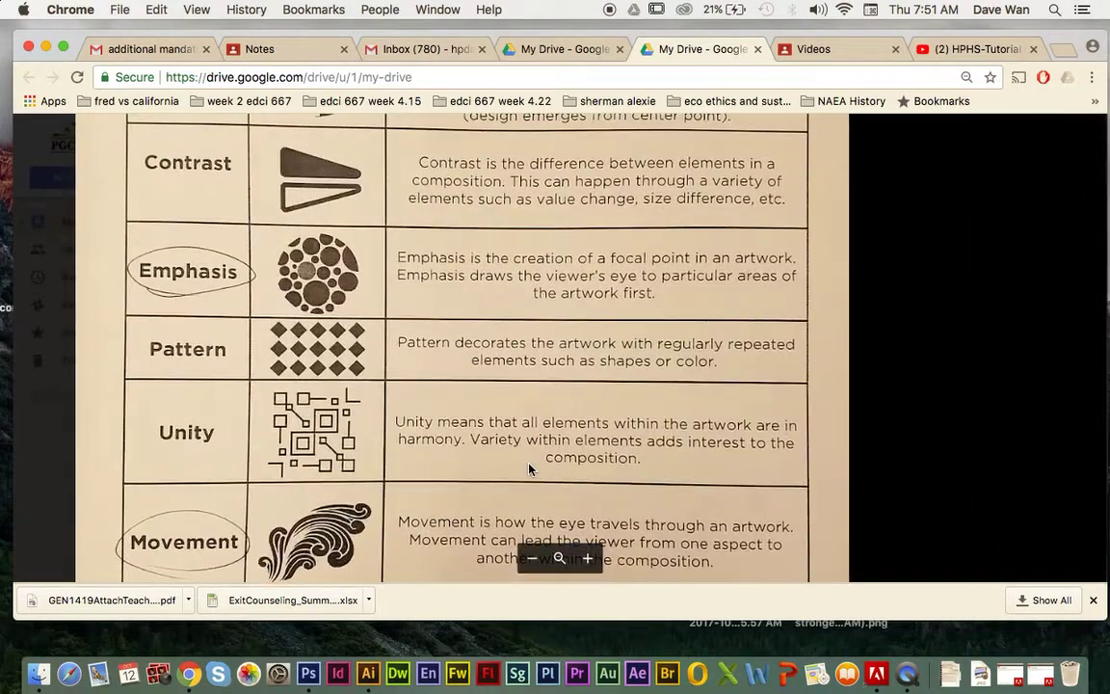
scroll(528, 468, "down", 4)
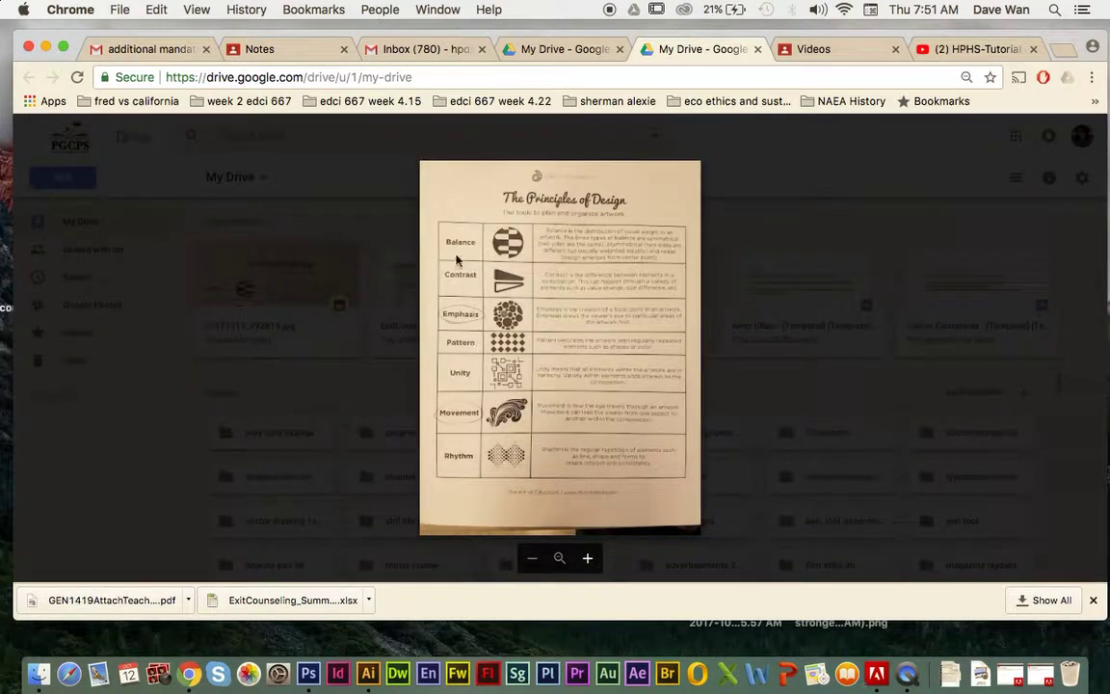
scroll(468, 263, "up", 3)
scroll(467, 263, "up", 2)
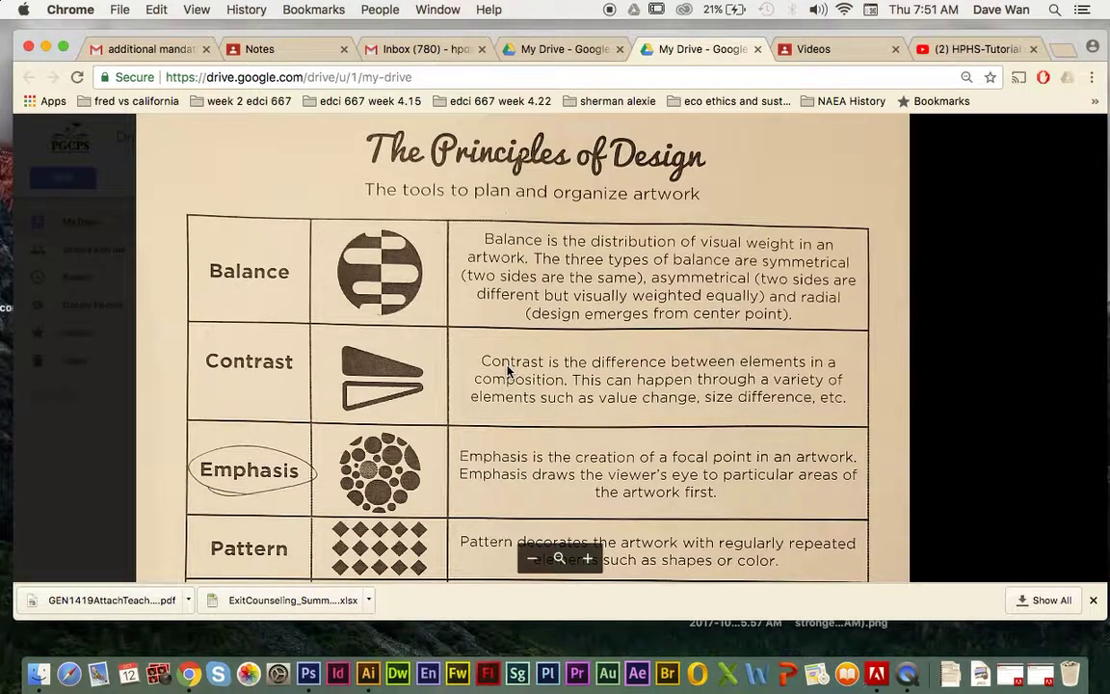
scroll(540, 323, "up", 3)
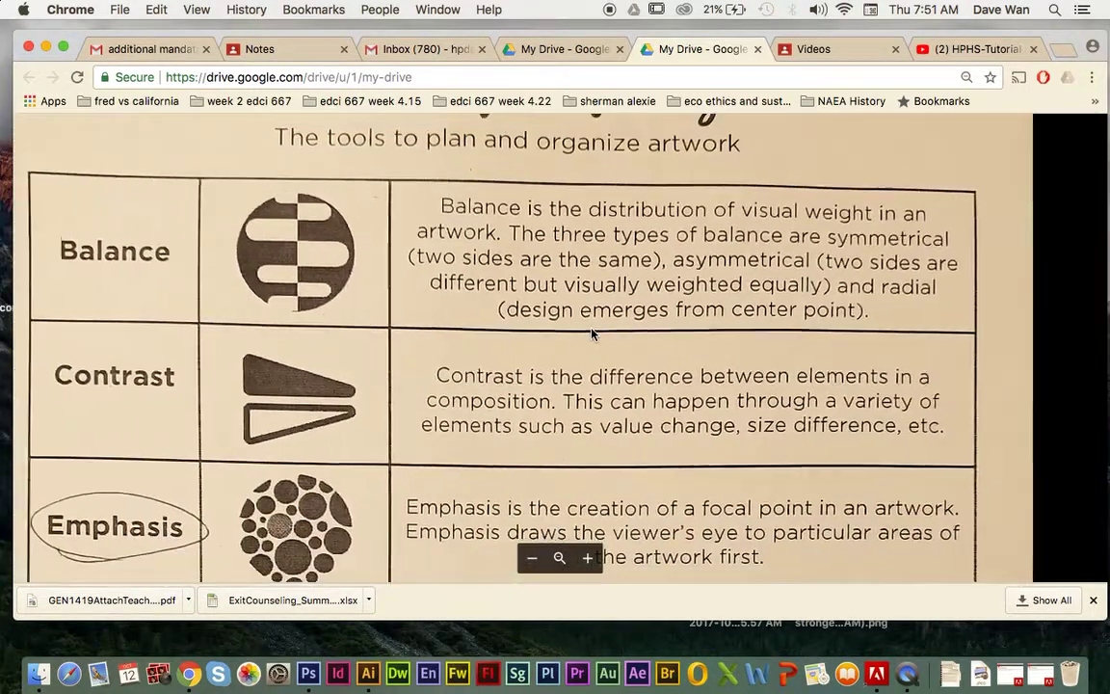
scroll(591, 334, "down", 8)
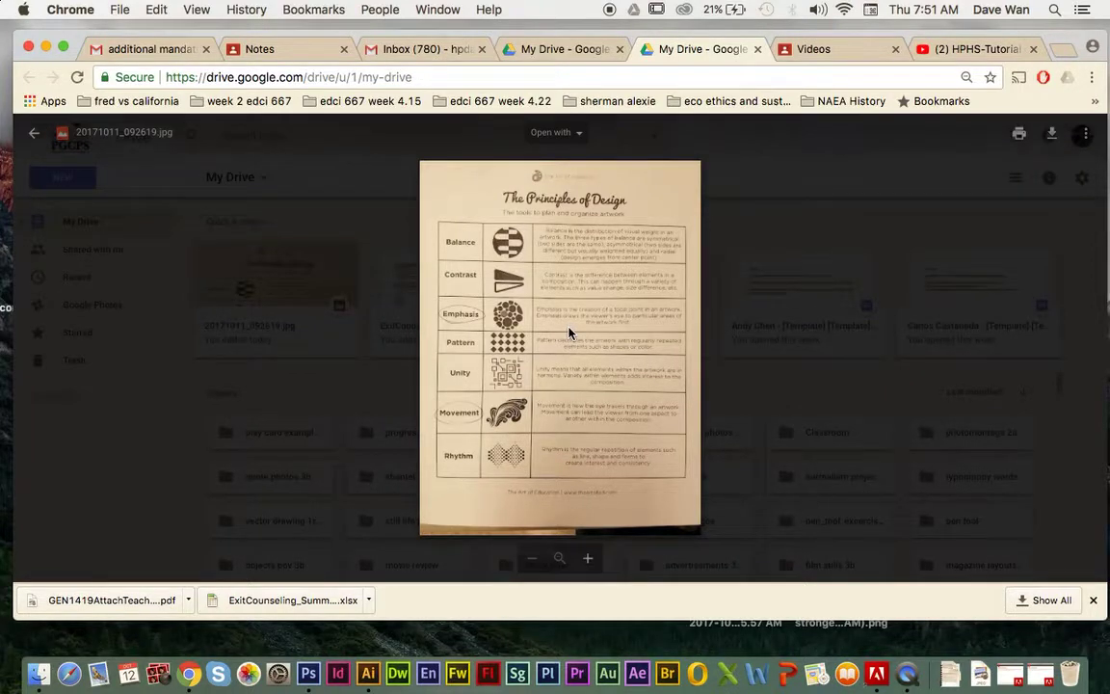
left_click(31, 131)
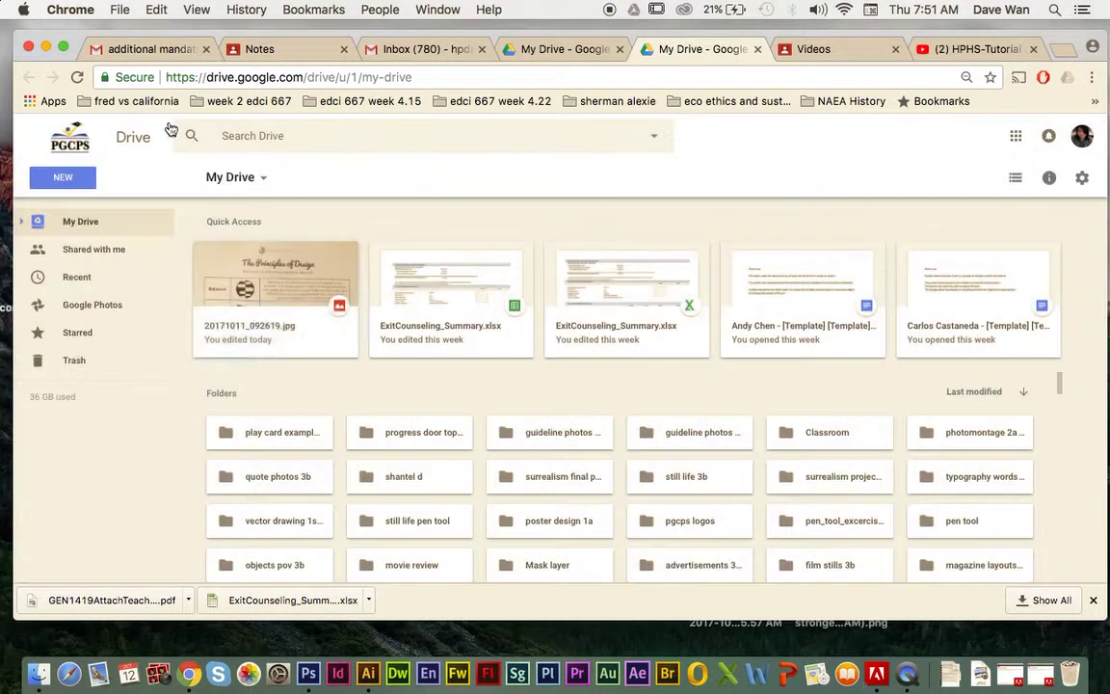
left_click(258, 48)
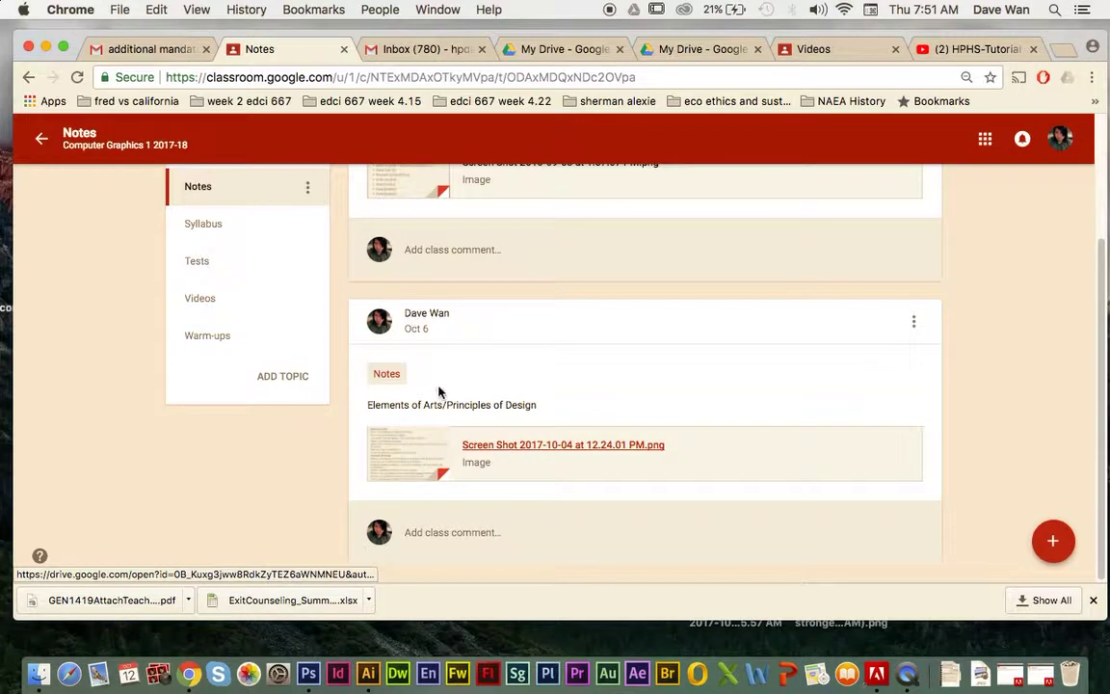
left_click(403, 451)
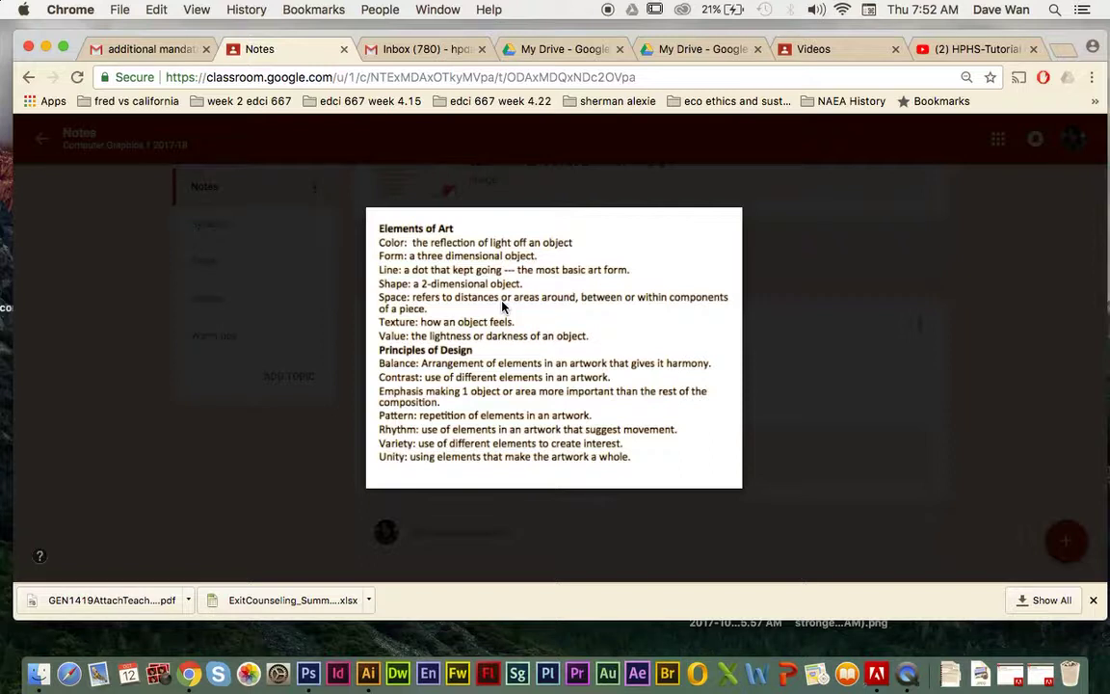
left_click(36, 132)
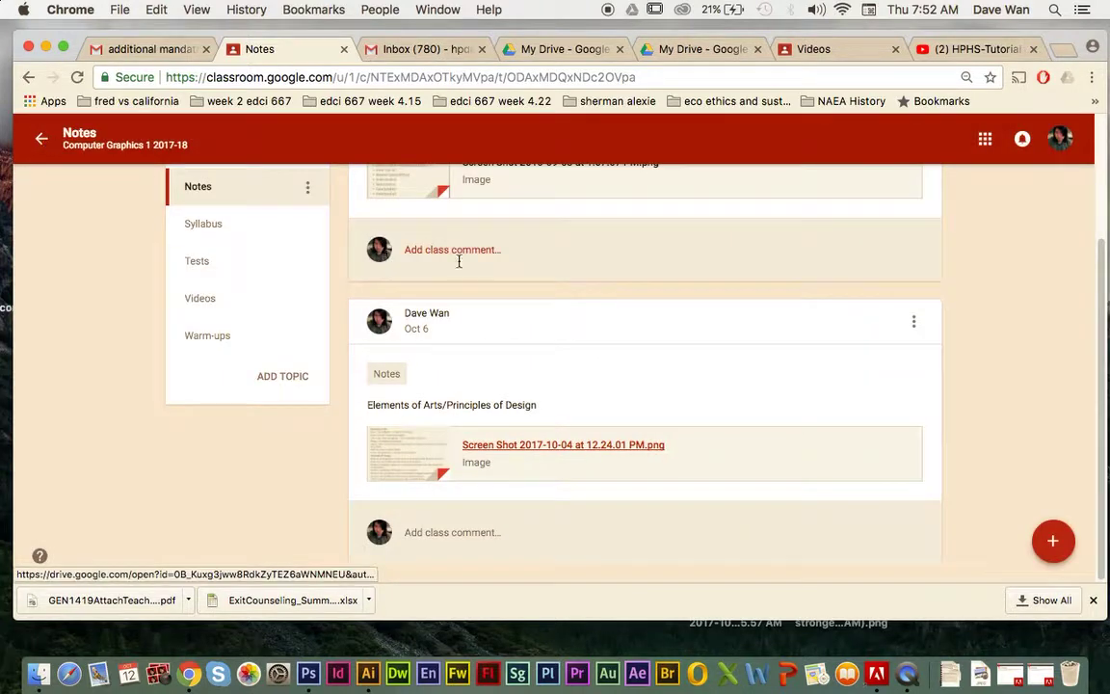
left_click(555, 49)
left_click(653, 53)
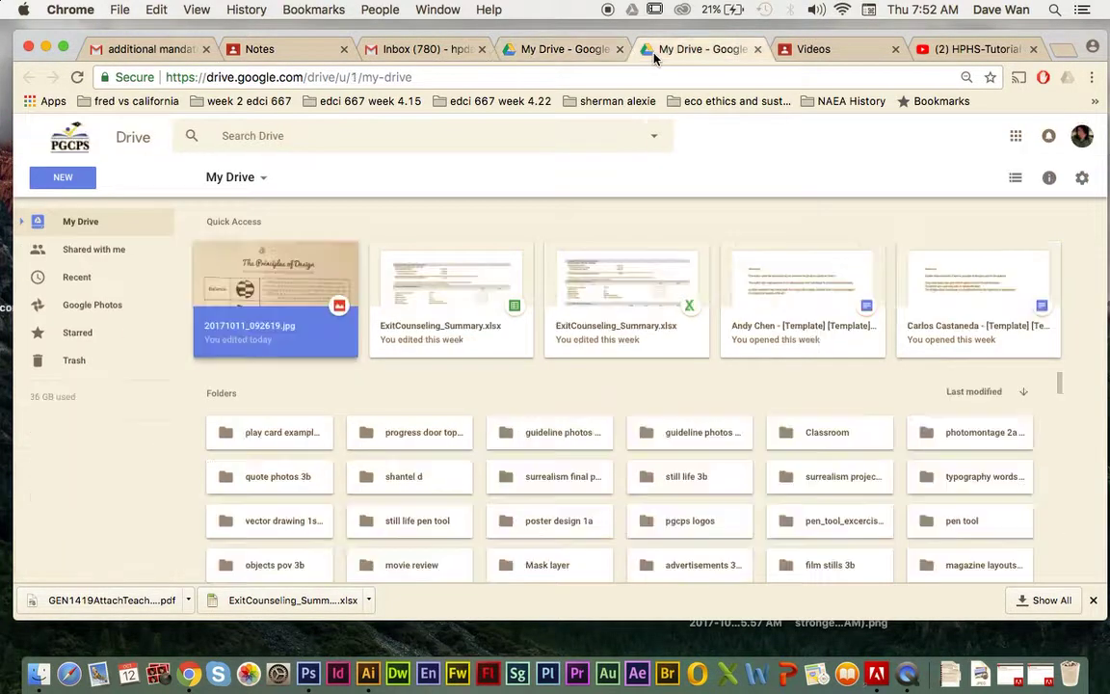
- Save the 20171011_092619.jpg preview image into the student's class folder on the Desktop
left_click(620, 48)
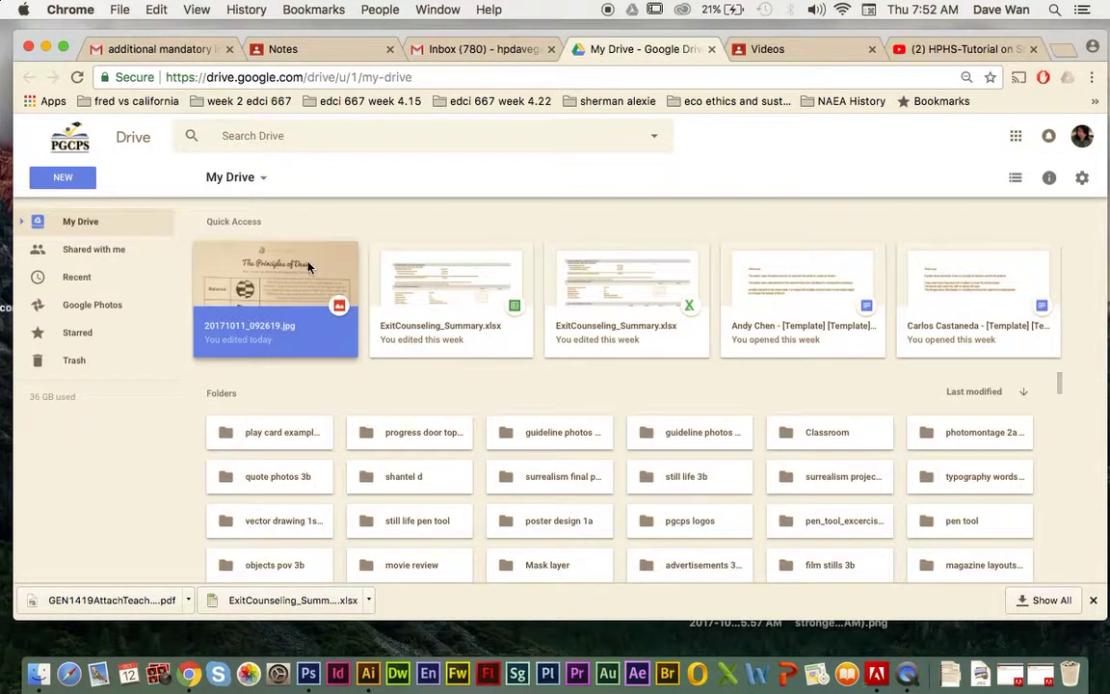
left_click(308, 267)
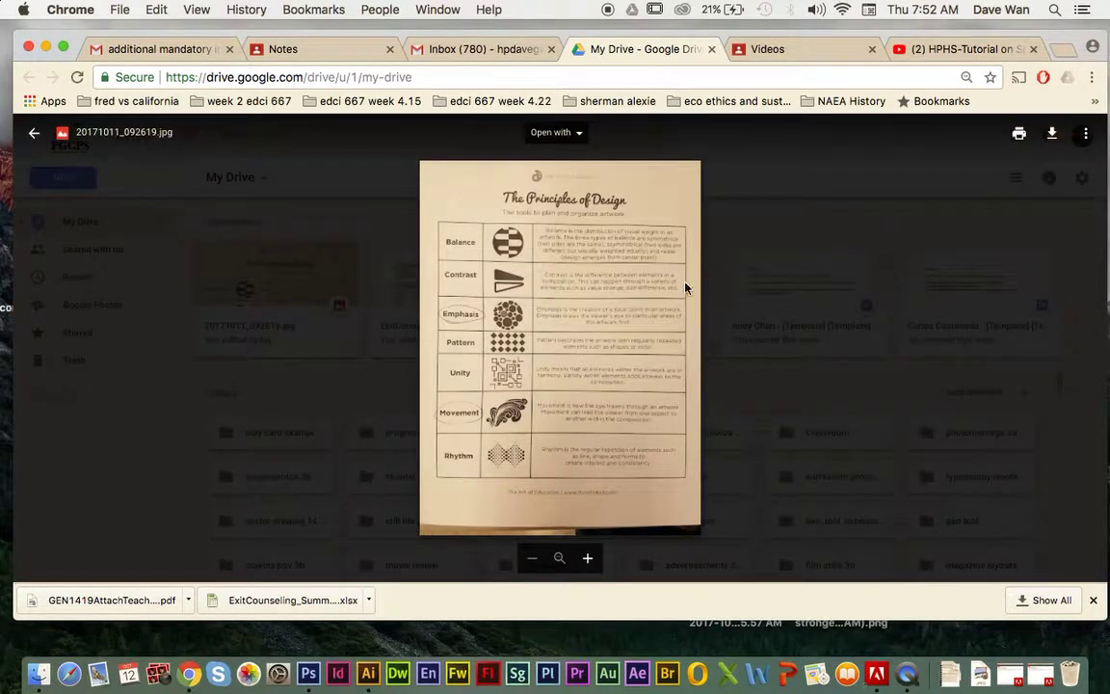
right_click(578, 309)
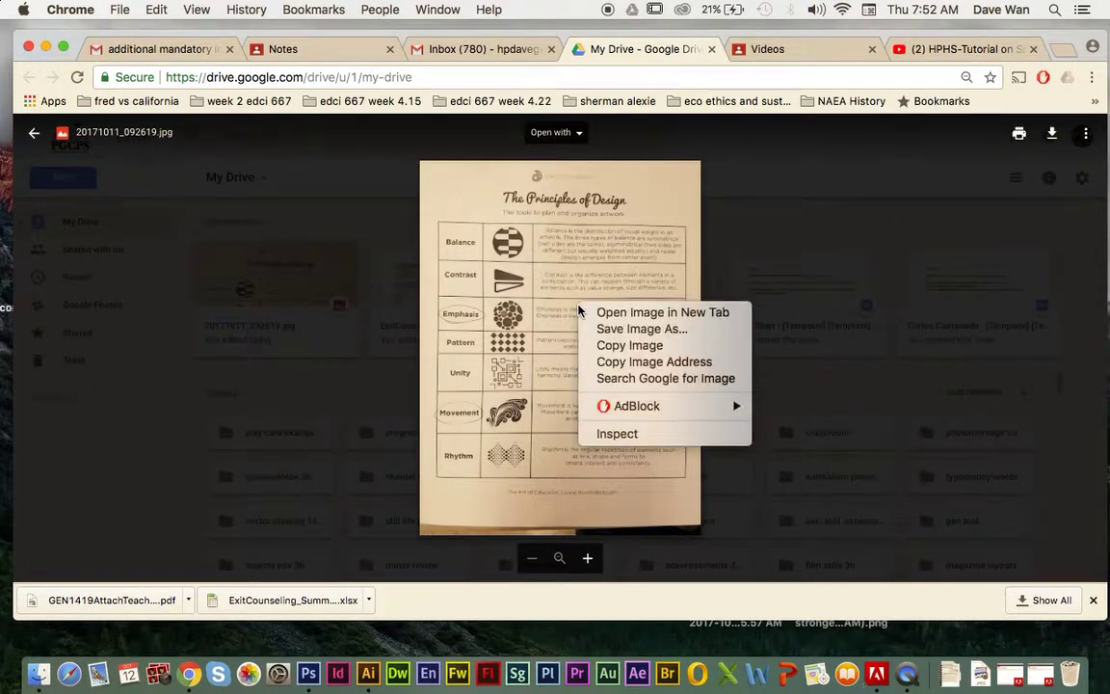
left_click(593, 330)
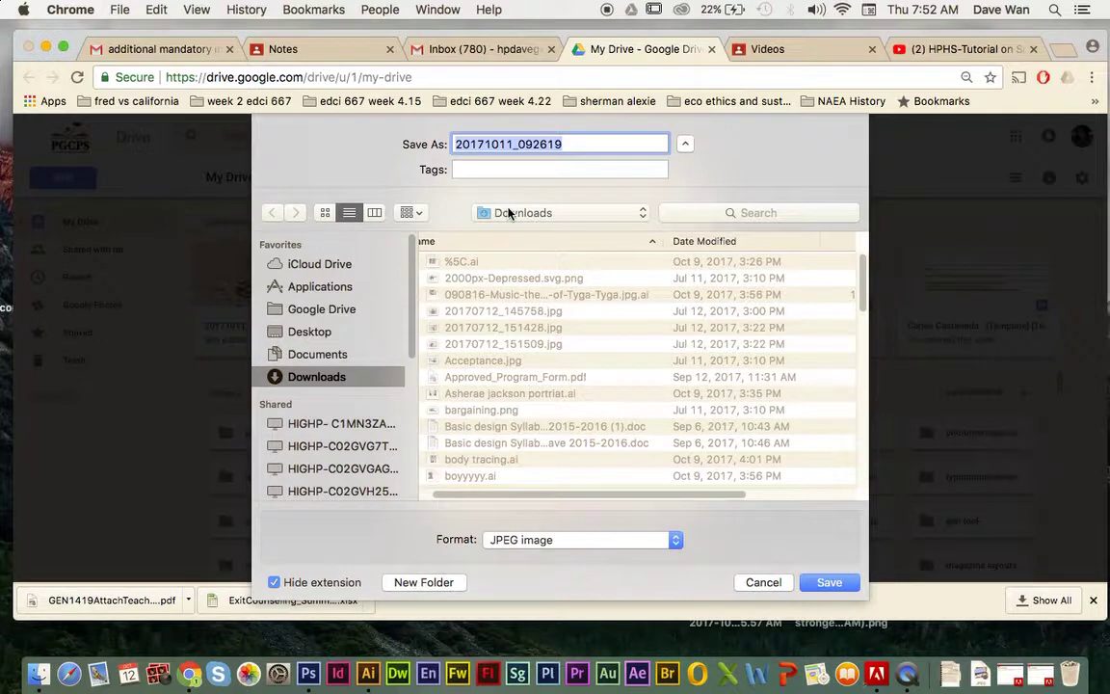
left_click(324, 332)
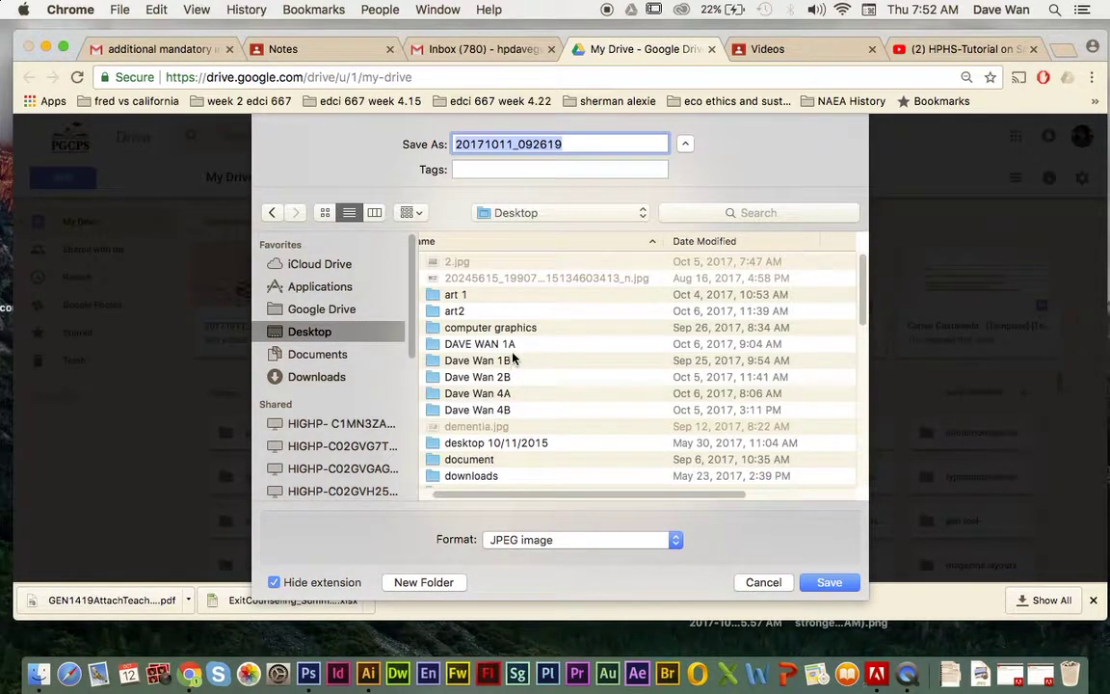
double_click(516, 345)
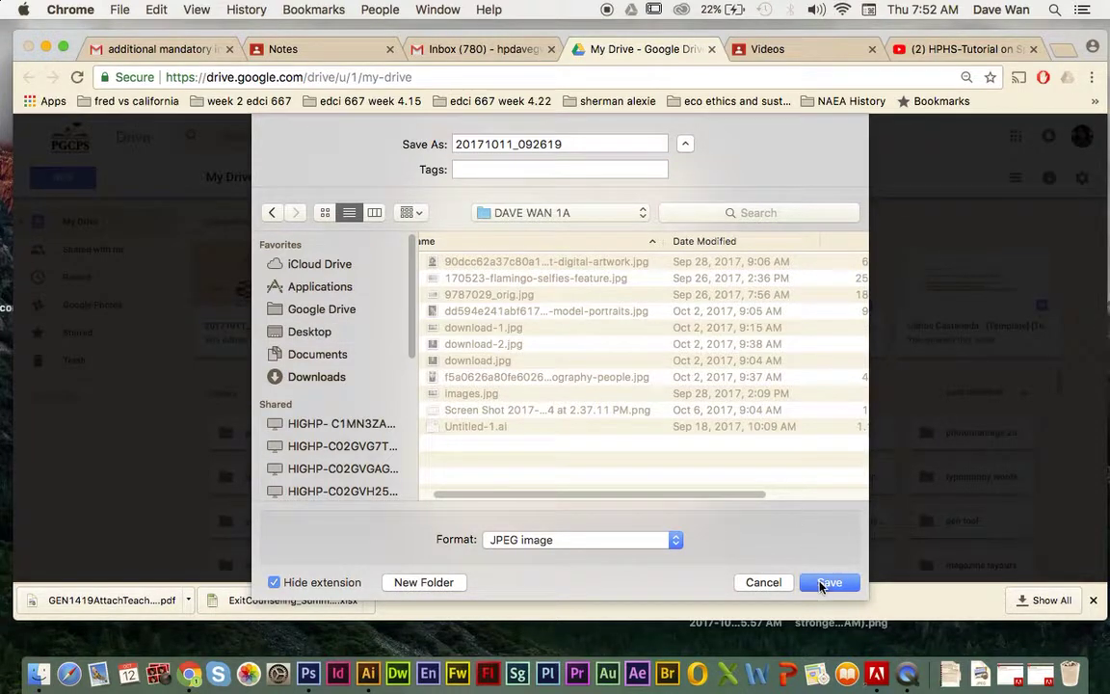
left_click(824, 583)
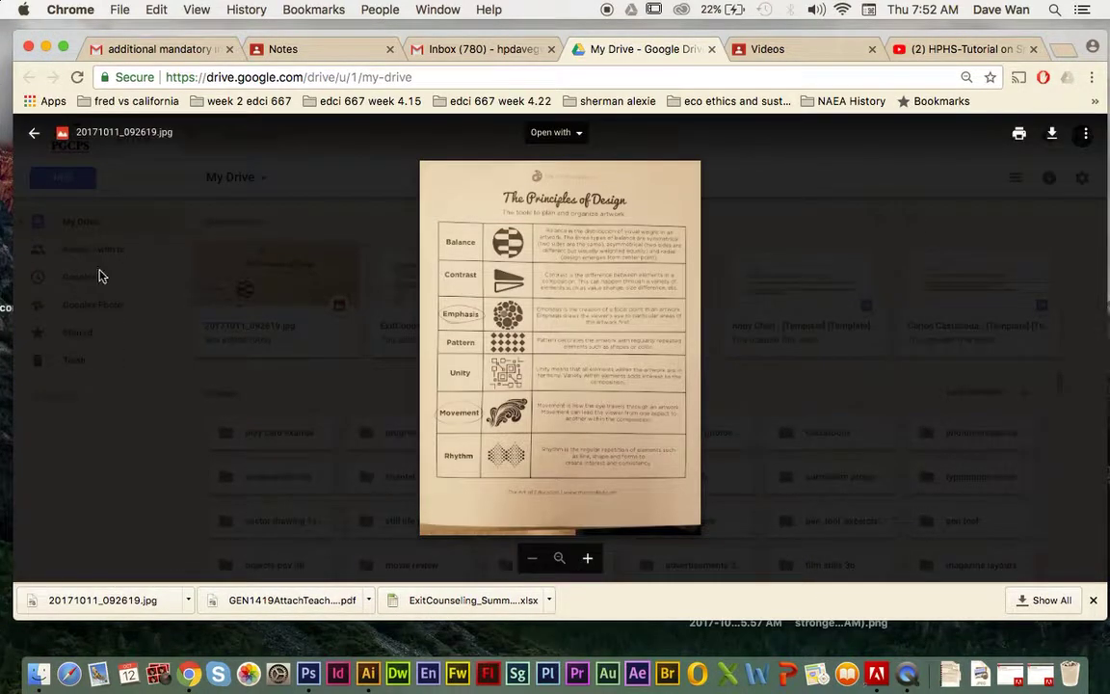
- Open the downloaded Principles of Design photo in Preview
left_click(147, 602)
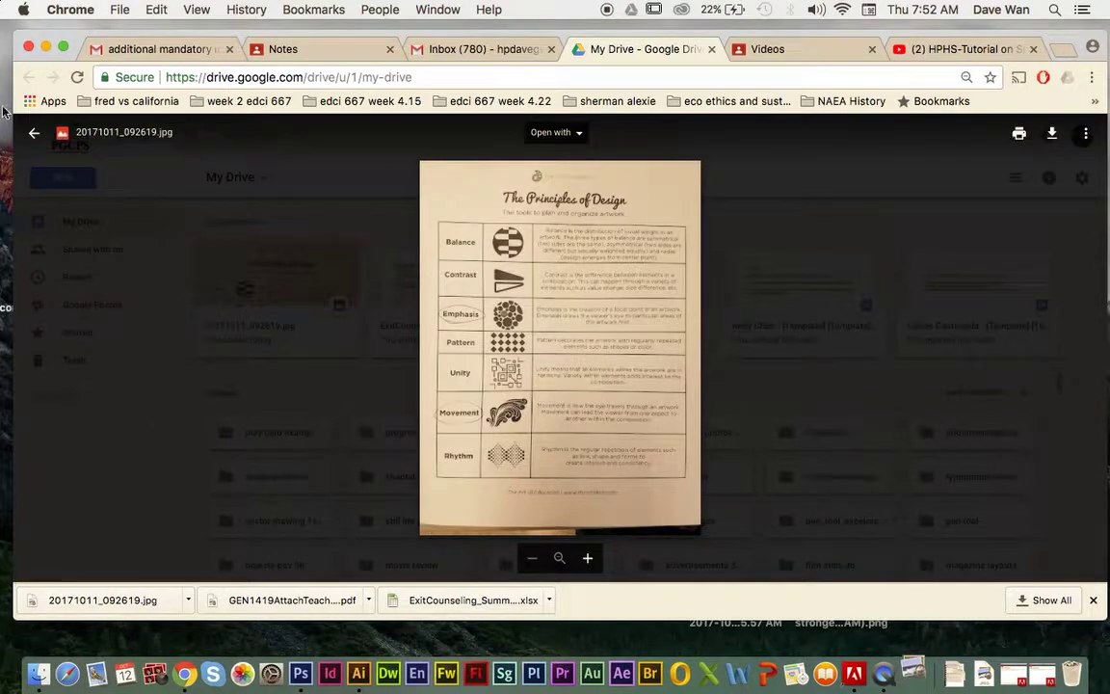
left_click(46, 46)
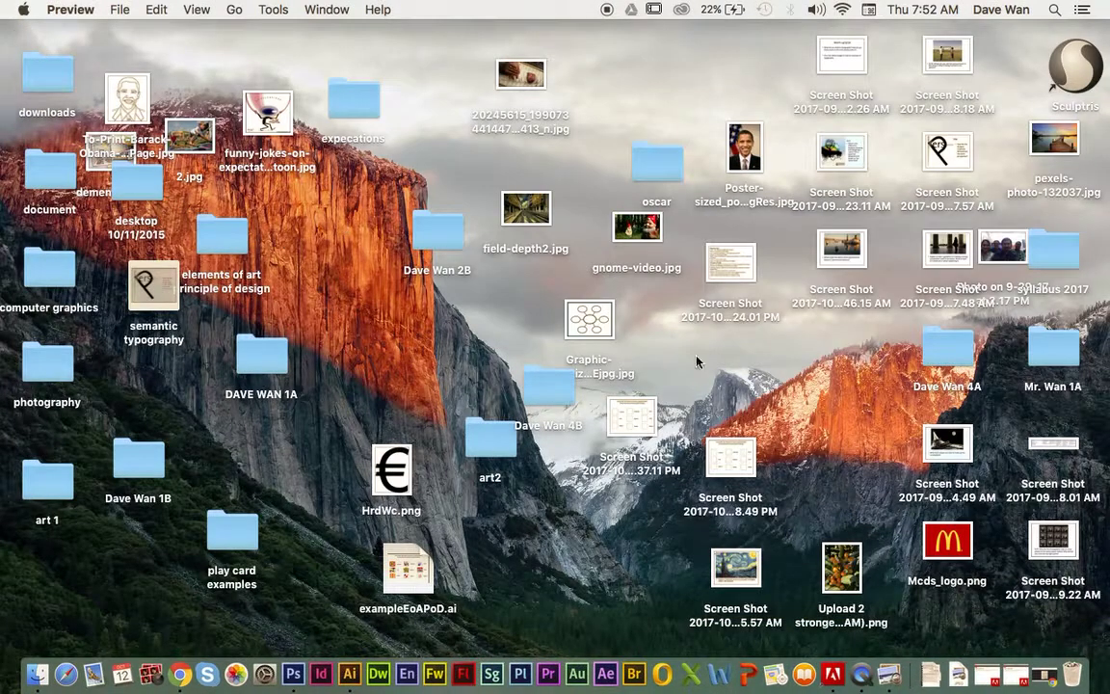
left_click(887, 675)
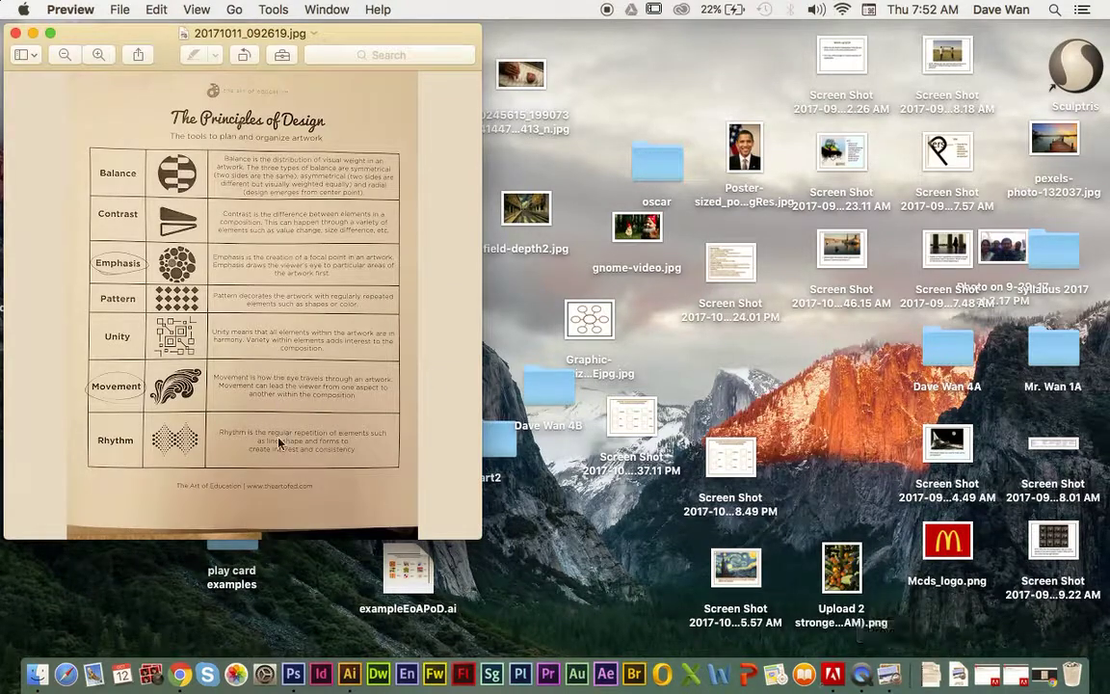
- Zoom in to read the design table rows, then zoom back out to the whole table
left_click(96, 57)
left_click(92, 61)
scroll(269, 466, "up", 5)
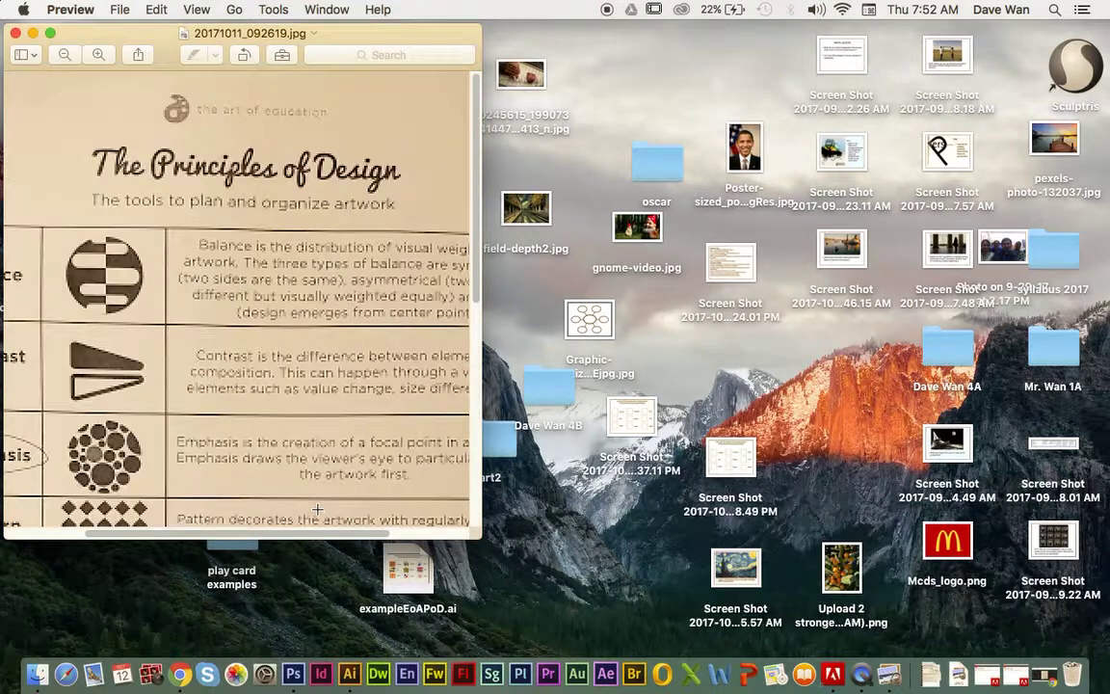
left_click(63, 52)
left_click(63, 51)
left_click(62, 51)
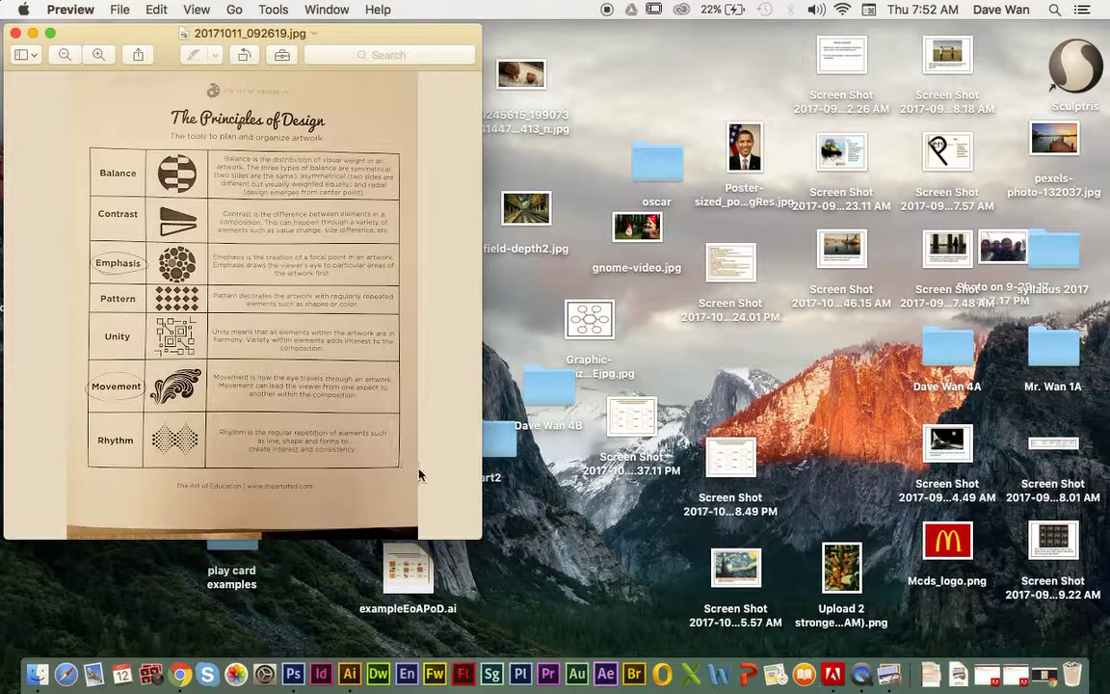
left_click(350, 673)
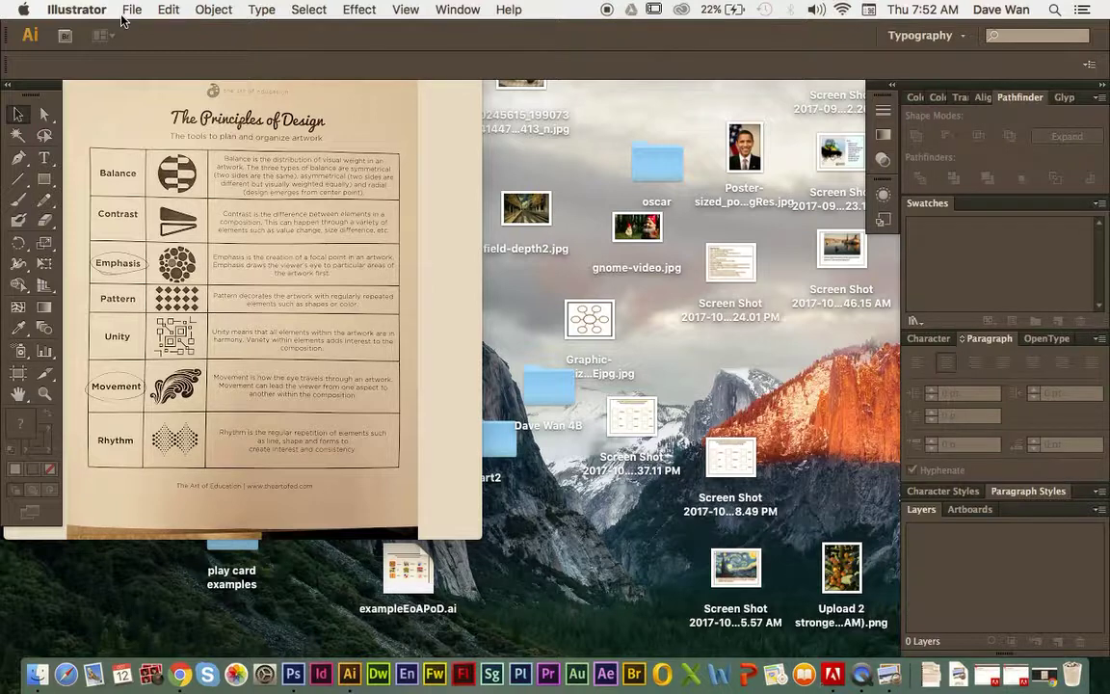
- Create a new Letter document in landscape orientation, 11 x 8.5 inches
left_click(127, 11)
left_click(128, 10)
left_click(129, 10)
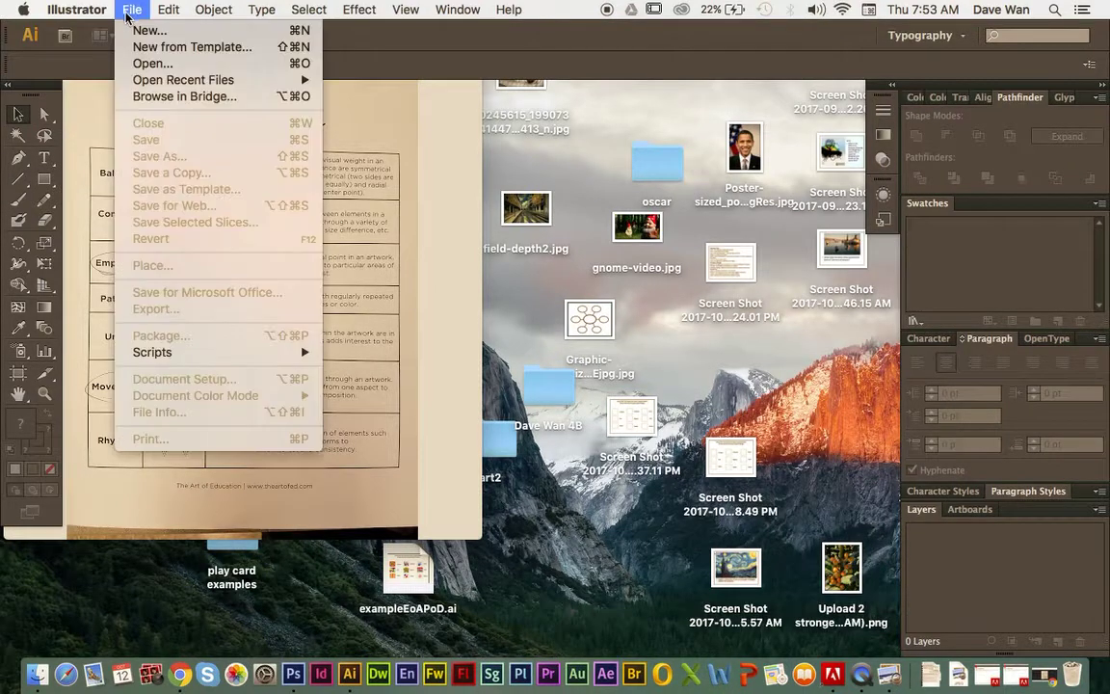
left_click(129, 30)
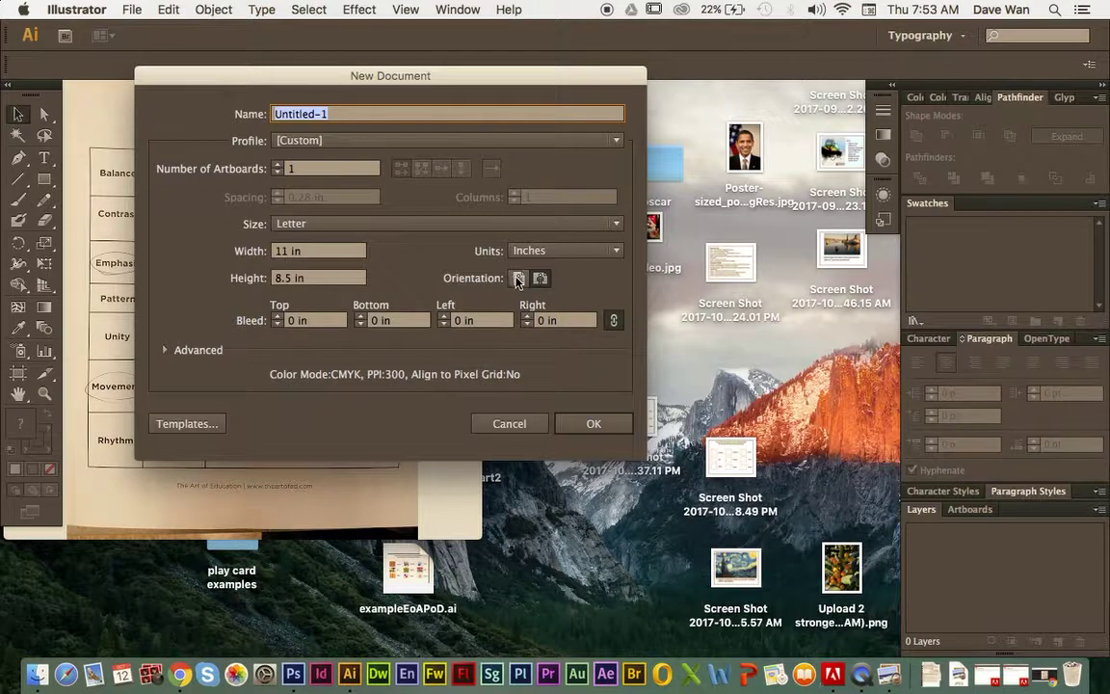
left_click(518, 279)
left_click(540, 279)
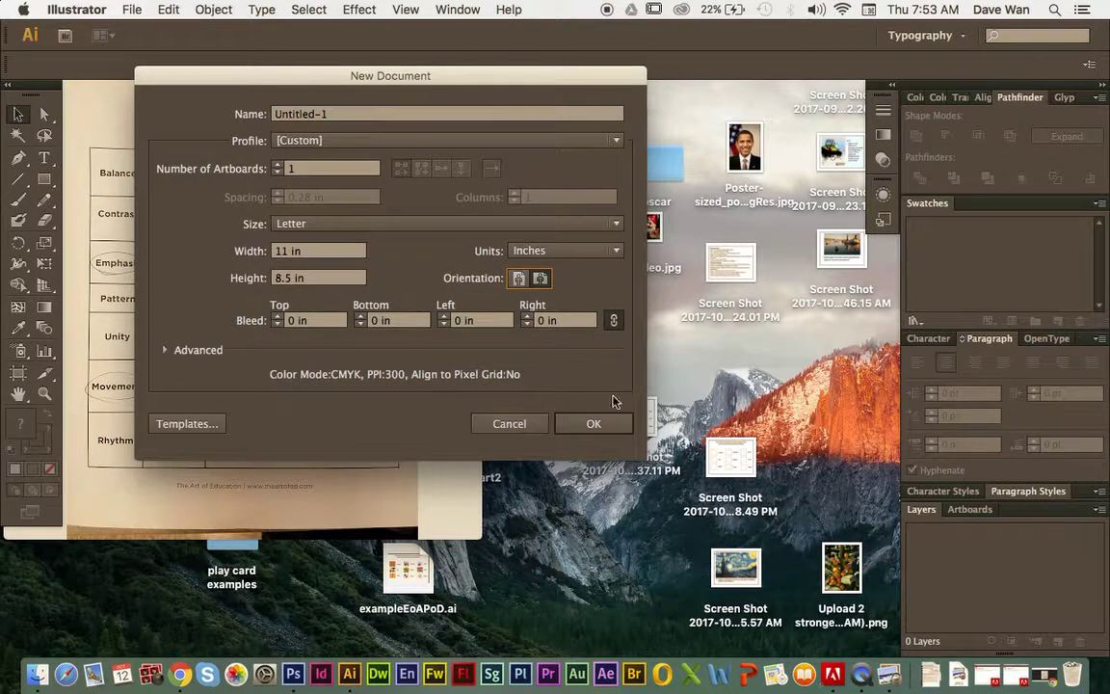
left_click(612, 432)
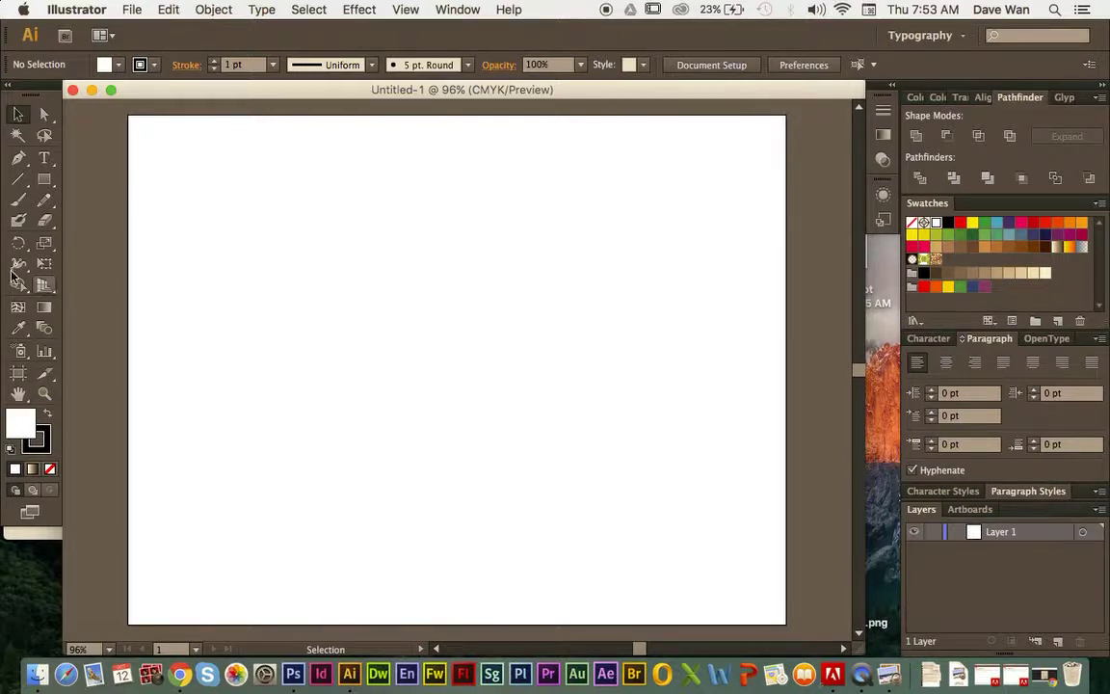
- Draw a square with no fill at the page's lower left, then shrink it slightly
left_click(46, 181)
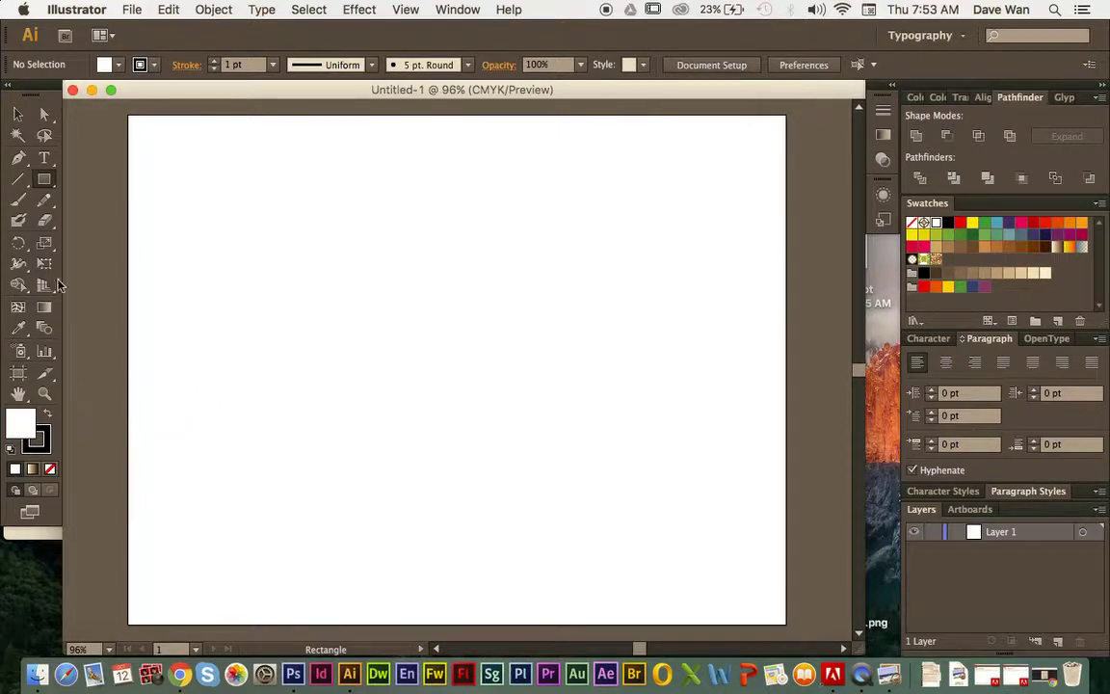
left_click(45, 179)
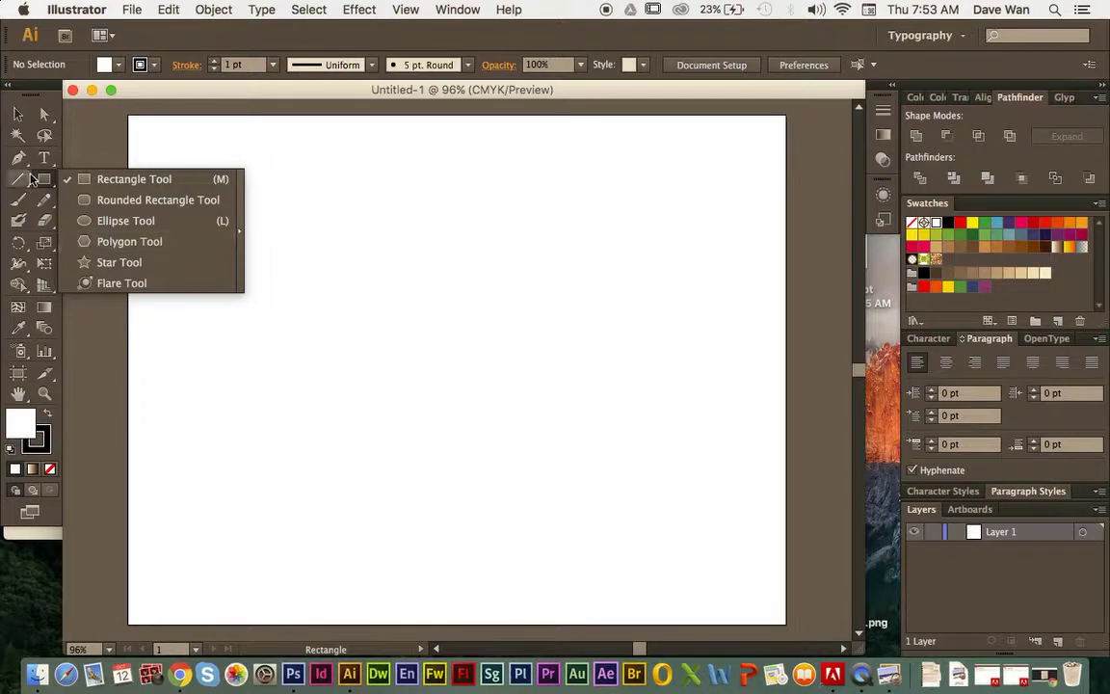
left_click_drag(43, 180, 97, 179)
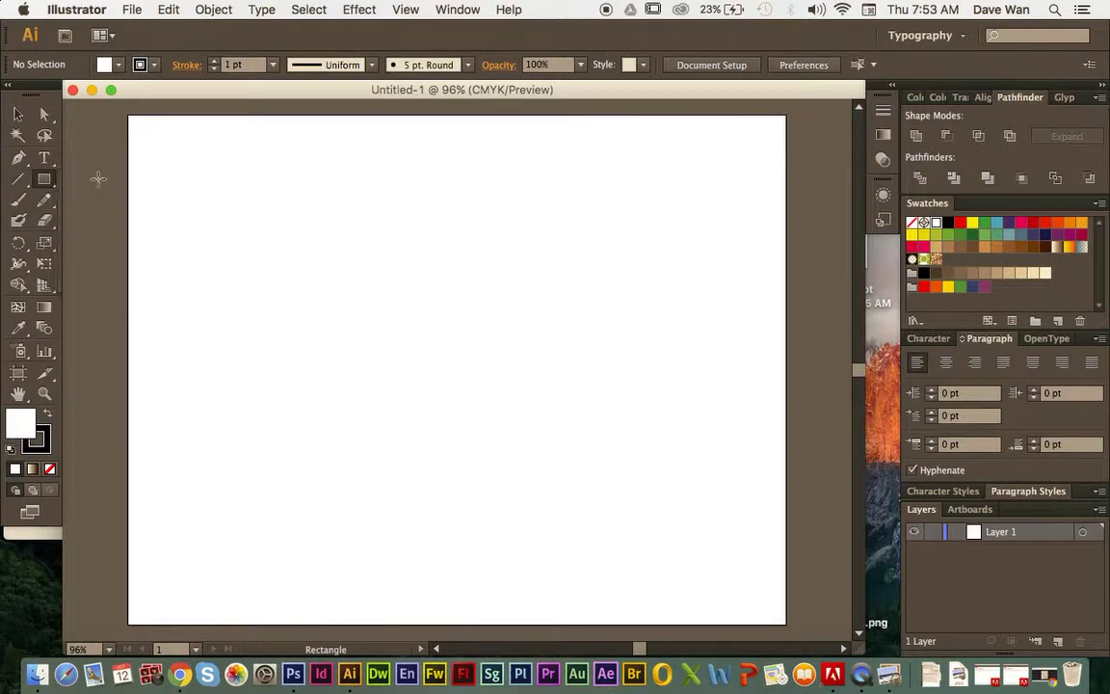
left_click(50, 469)
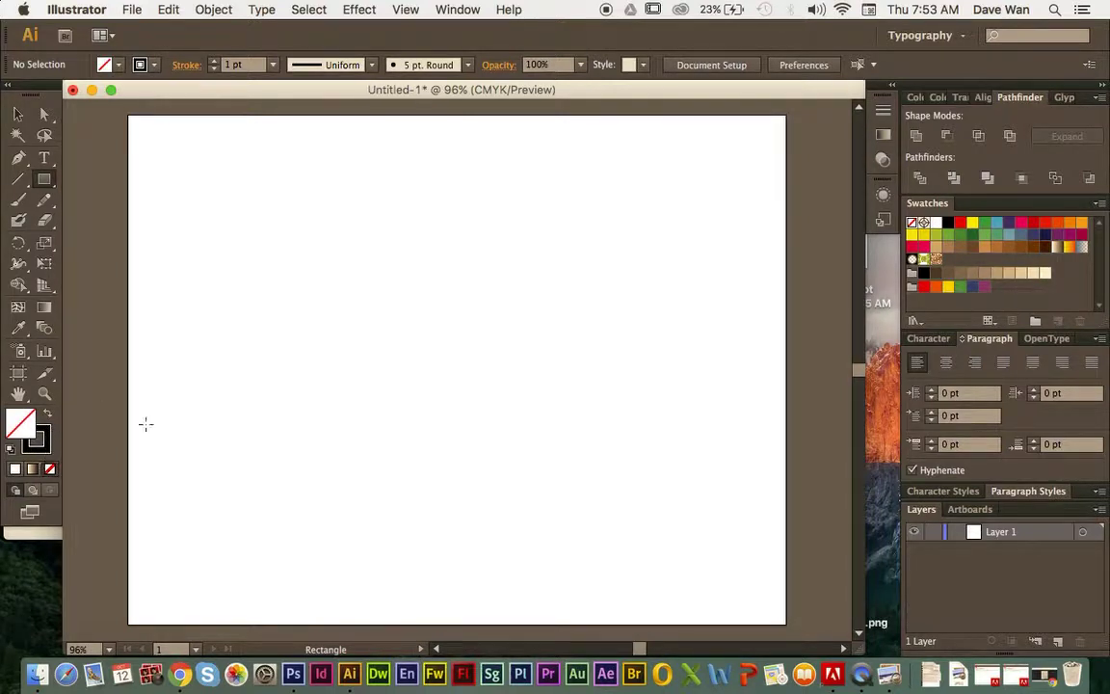
left_click_drag(158, 370, 353, 565)
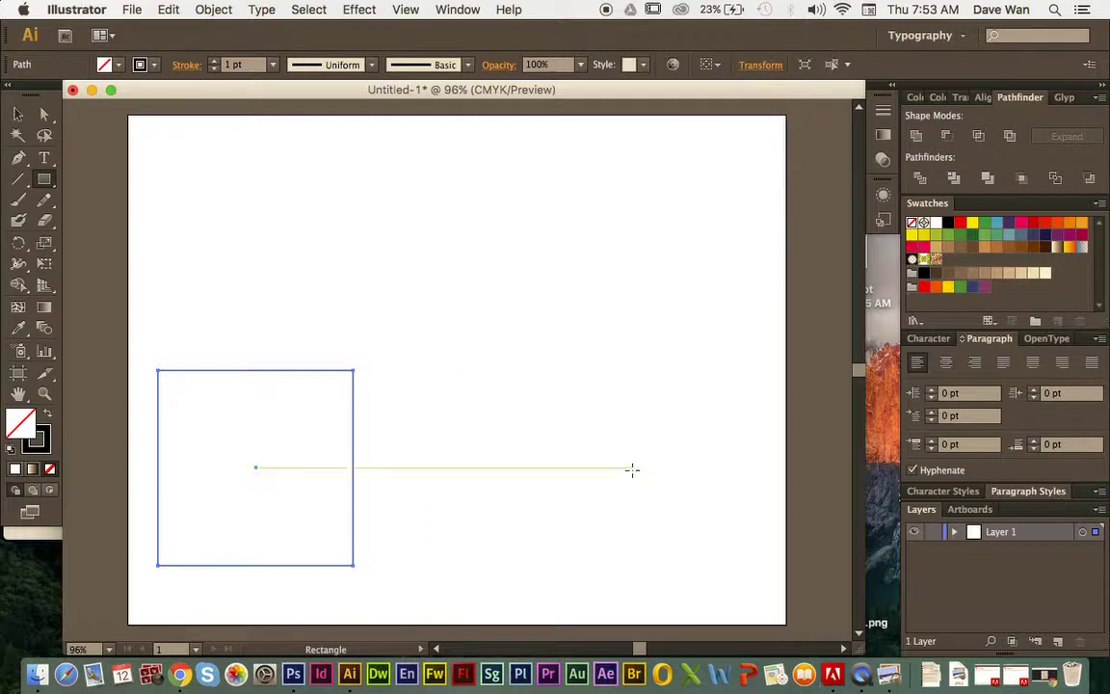
left_click(18, 114)
left_click_drag(349, 371, 332, 390)
- Copy the square and place the pasted copy beside it, tops aligned
left_click(258, 317)
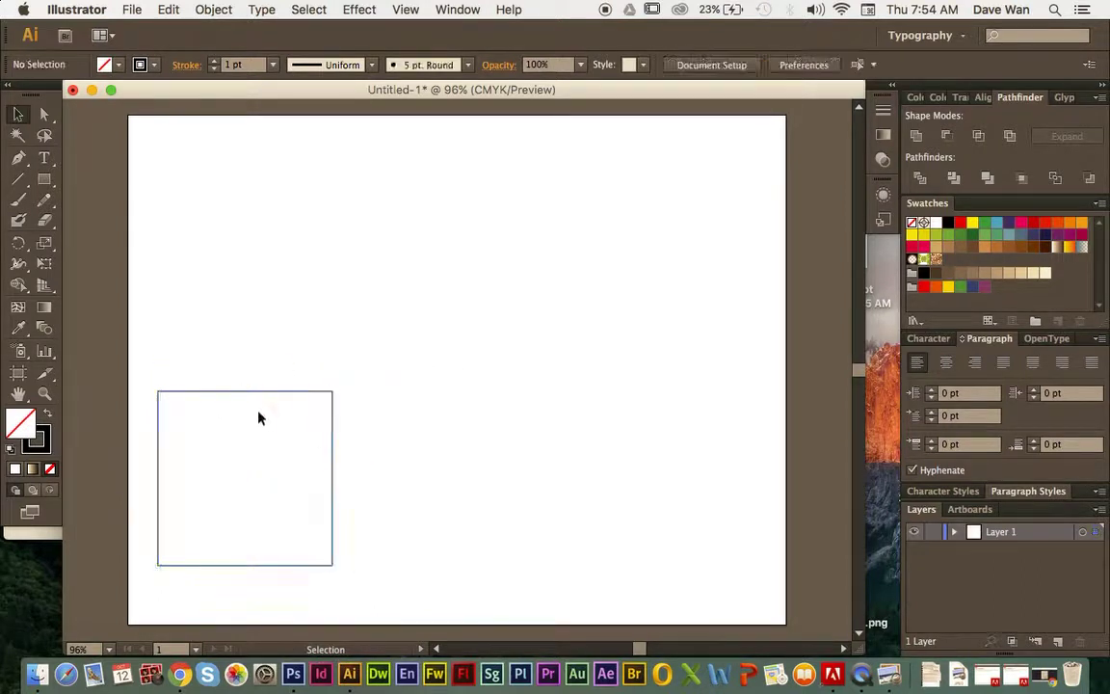
left_click(265, 393)
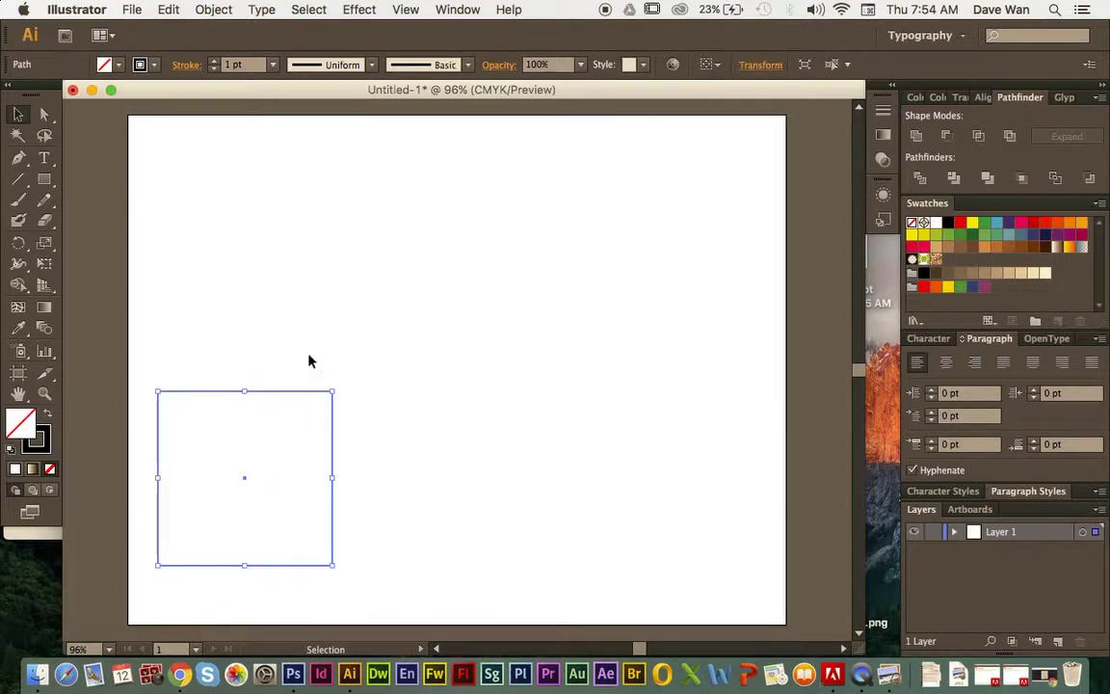
left_click(311, 371)
left_click(303, 393)
key("super")
key("super")
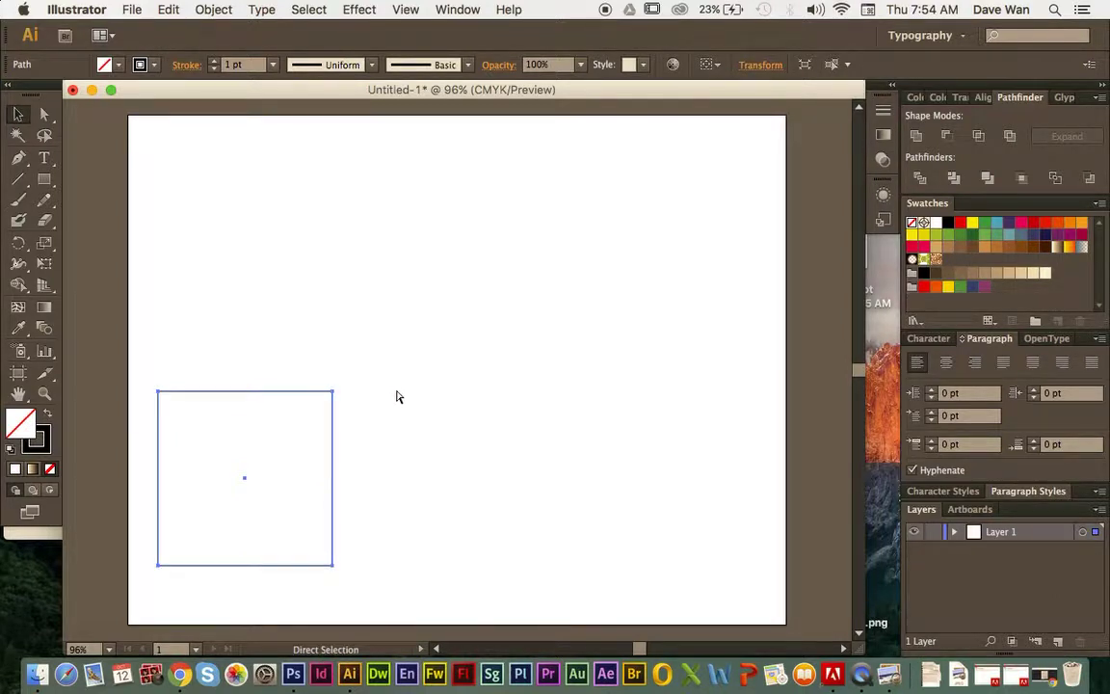
key("super+v")
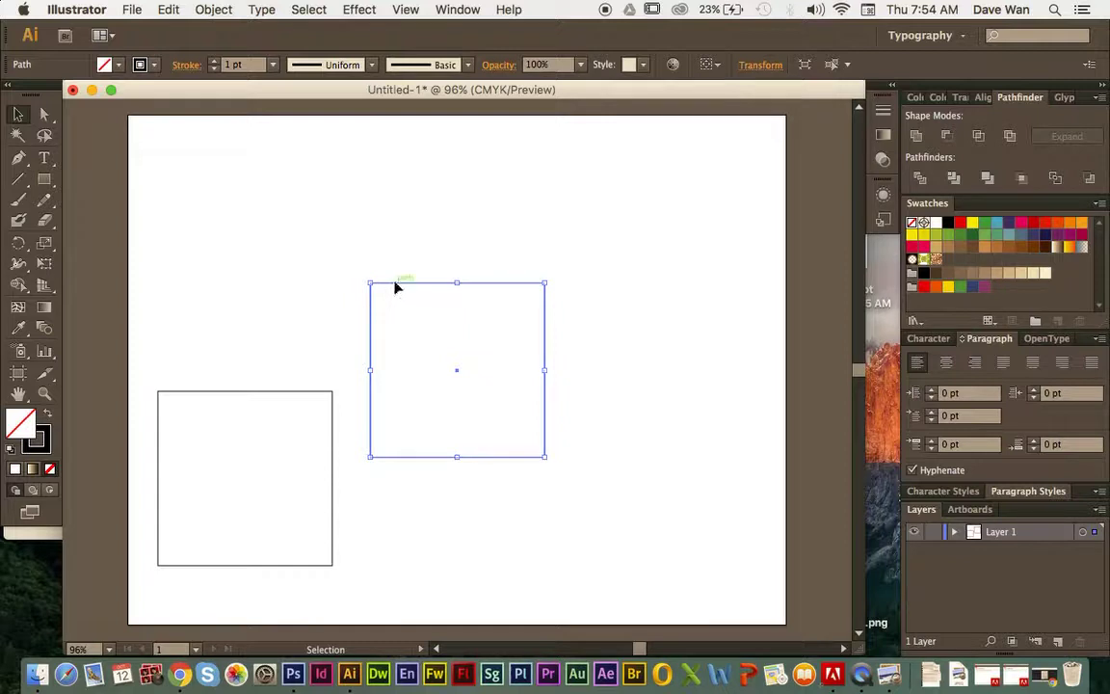
left_click_drag(401, 399, 406, 520)
left_click_drag(407, 402, 406, 390)
- Paste a third square at the row's right end and nudge the middle one for even spacing
left_click(364, 370)
key("super+v")
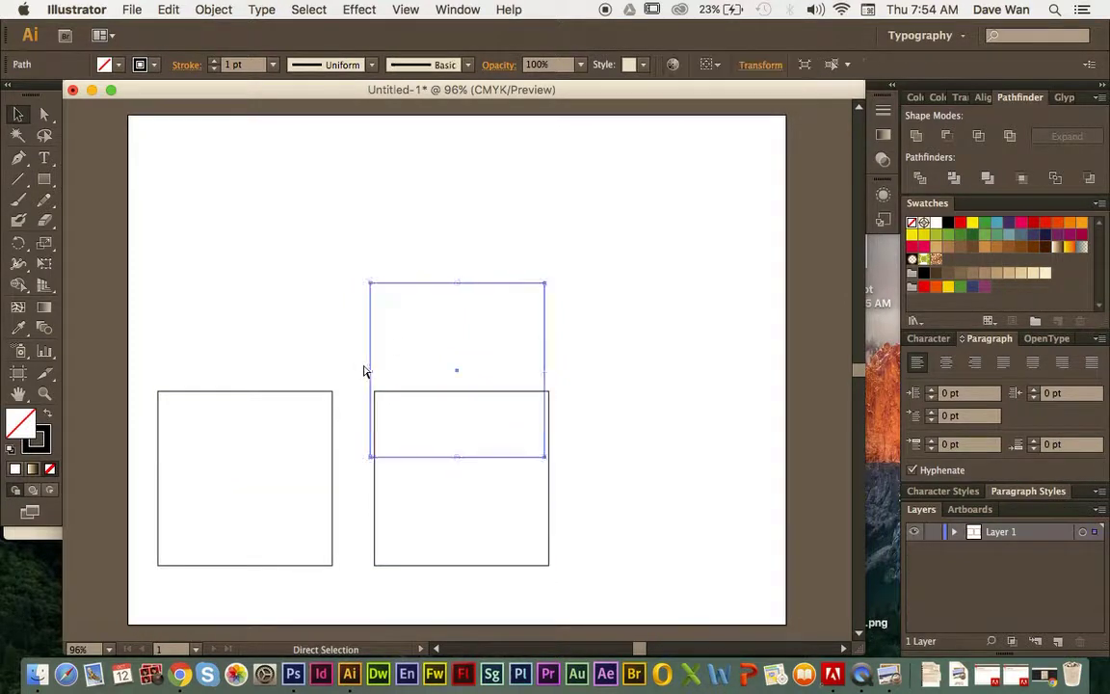
left_click_drag(403, 288, 617, 398)
left_click(474, 396)
key("Left")
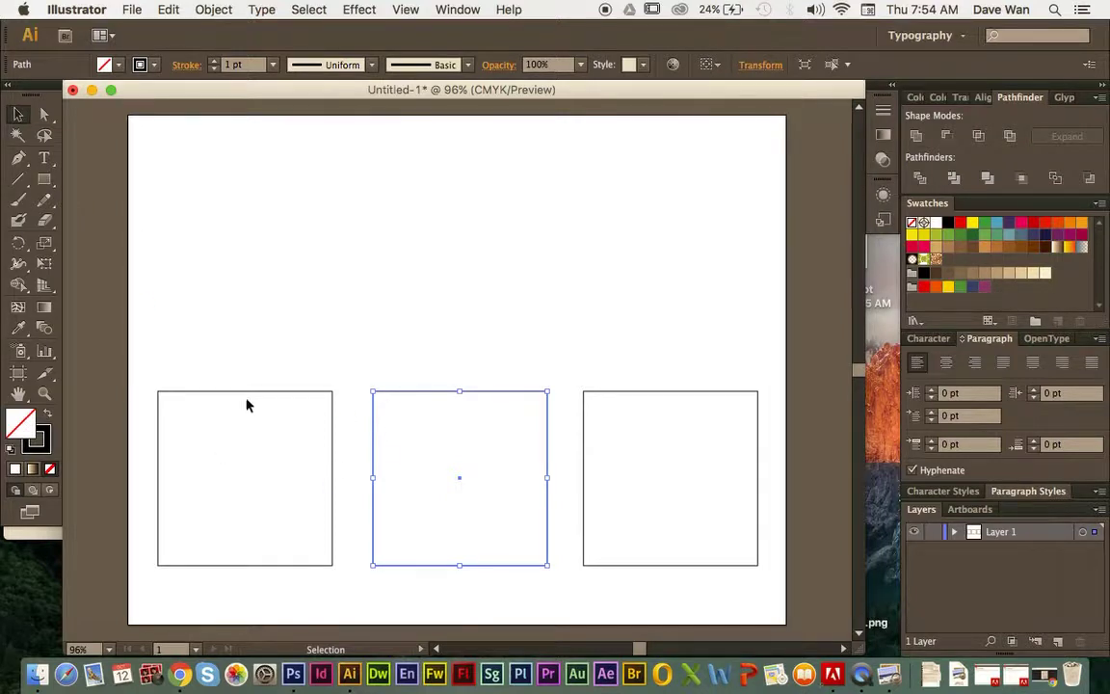
left_click(337, 386)
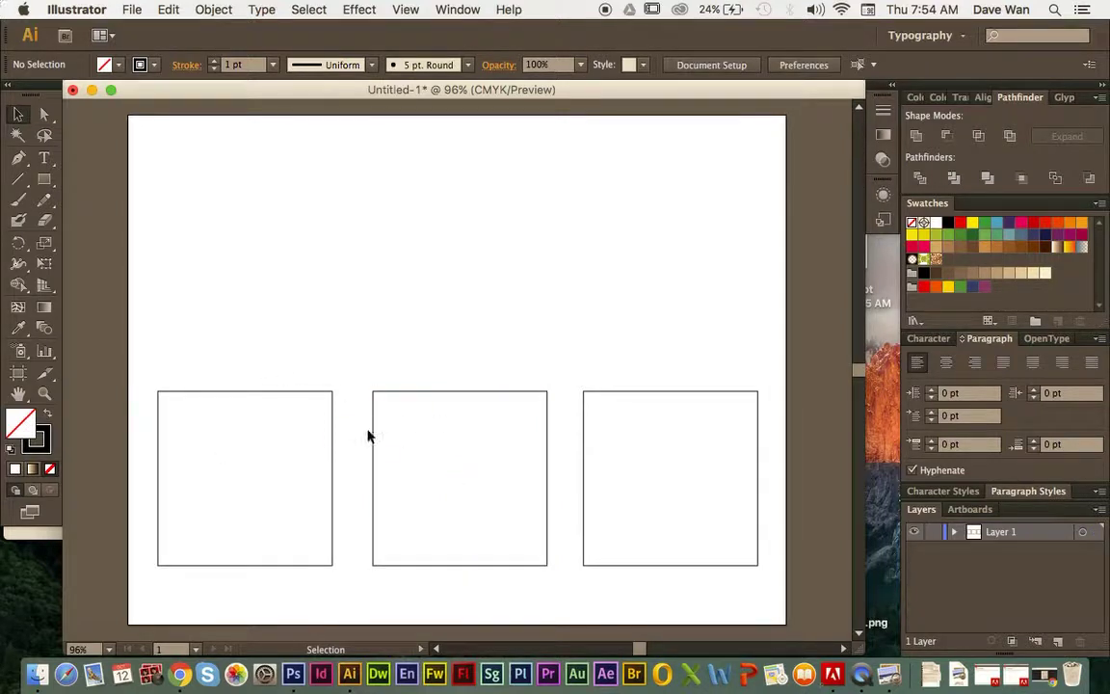
left_click(417, 394)
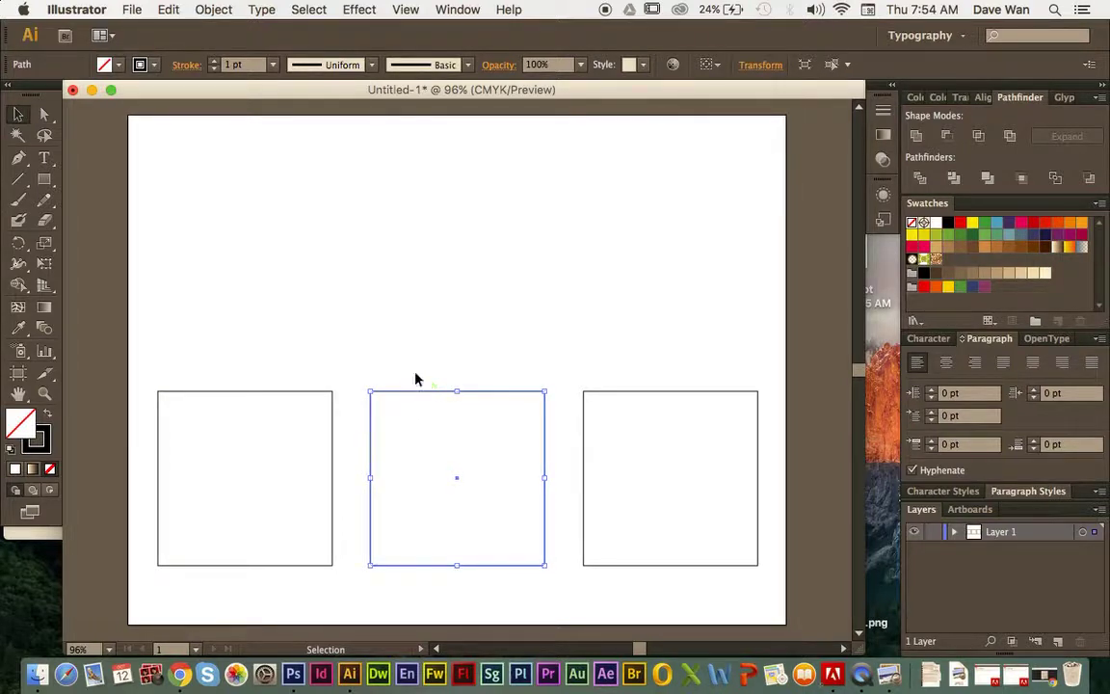
left_click(416, 378)
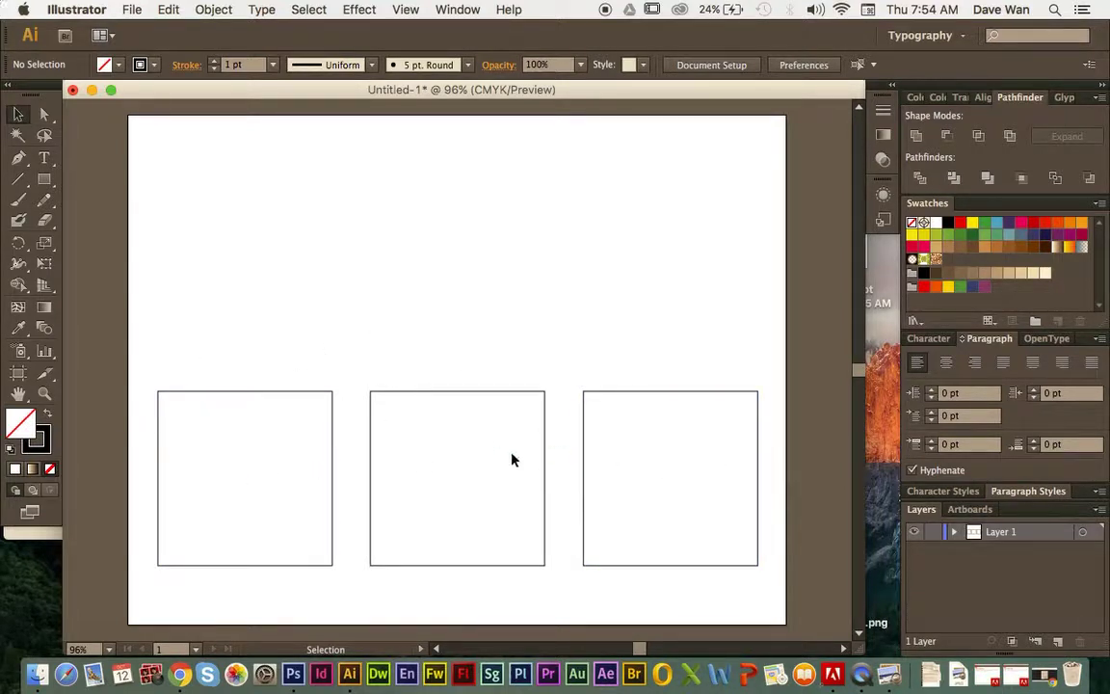
- Rename Layer 1 to 'template' and lock it
double_click(1002, 535)
type("template")
key("Return")
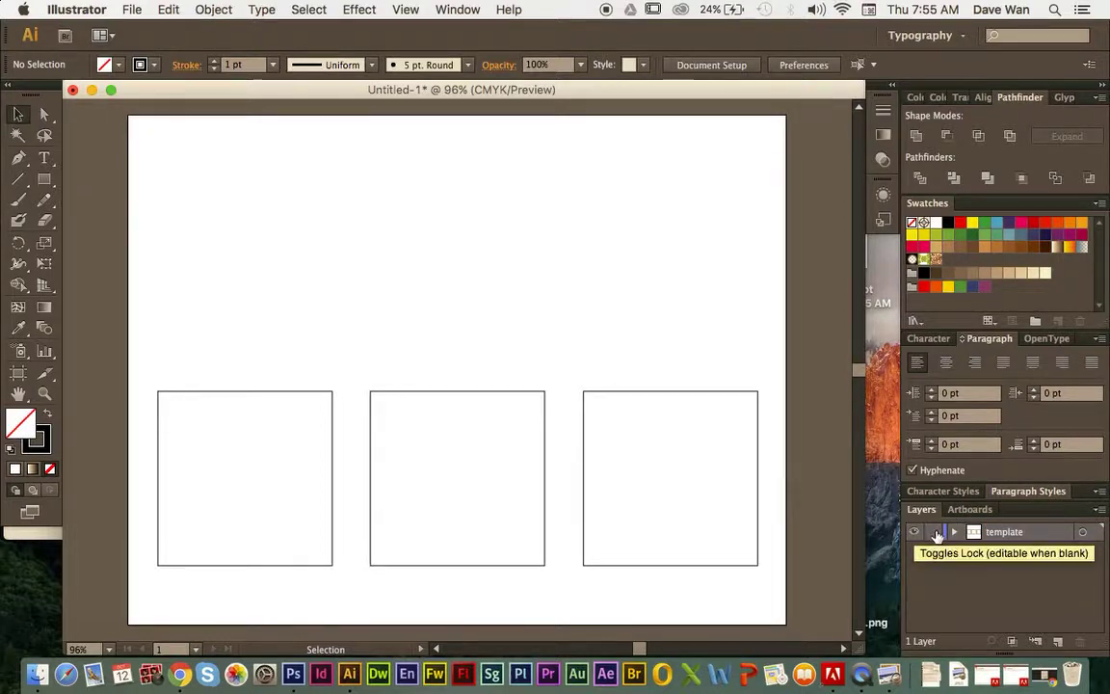
left_click(931, 534)
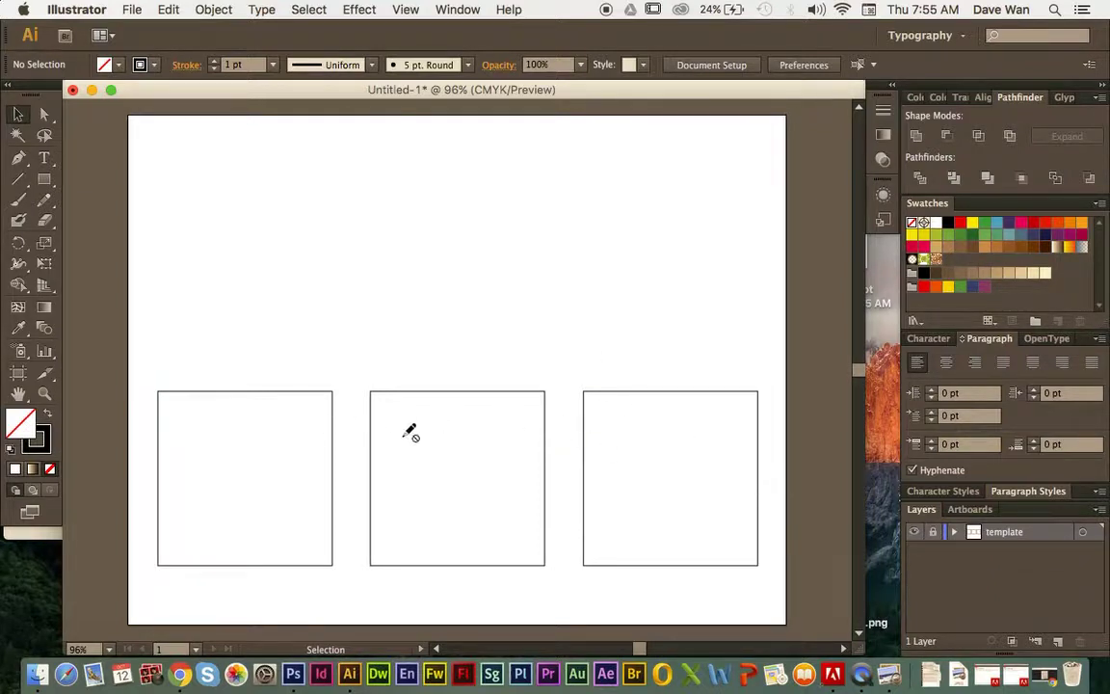
- Add a new layer named 'work' above template and make it active
left_click(1061, 643)
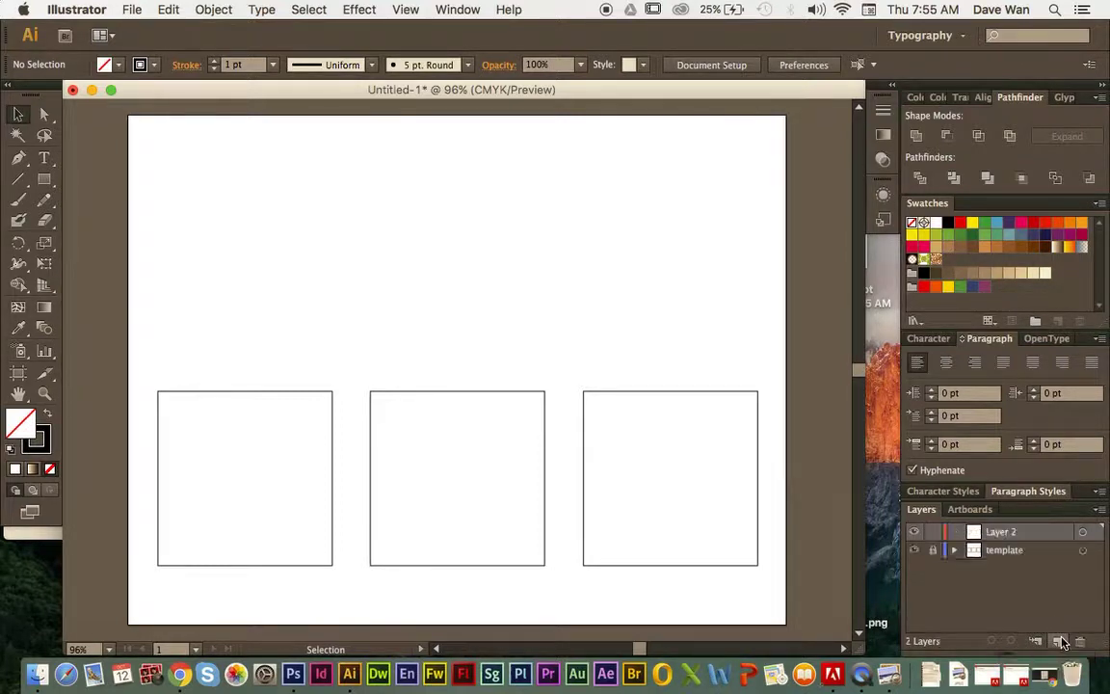
double_click(999, 533)
type("work")
key("Return")
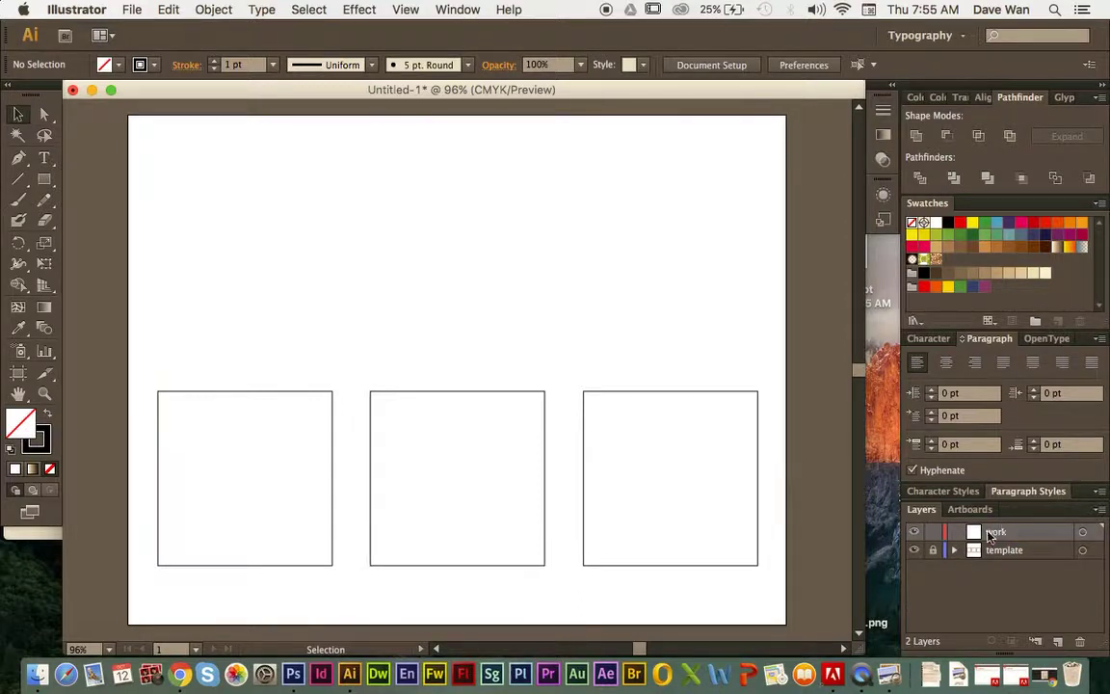
left_click(978, 550)
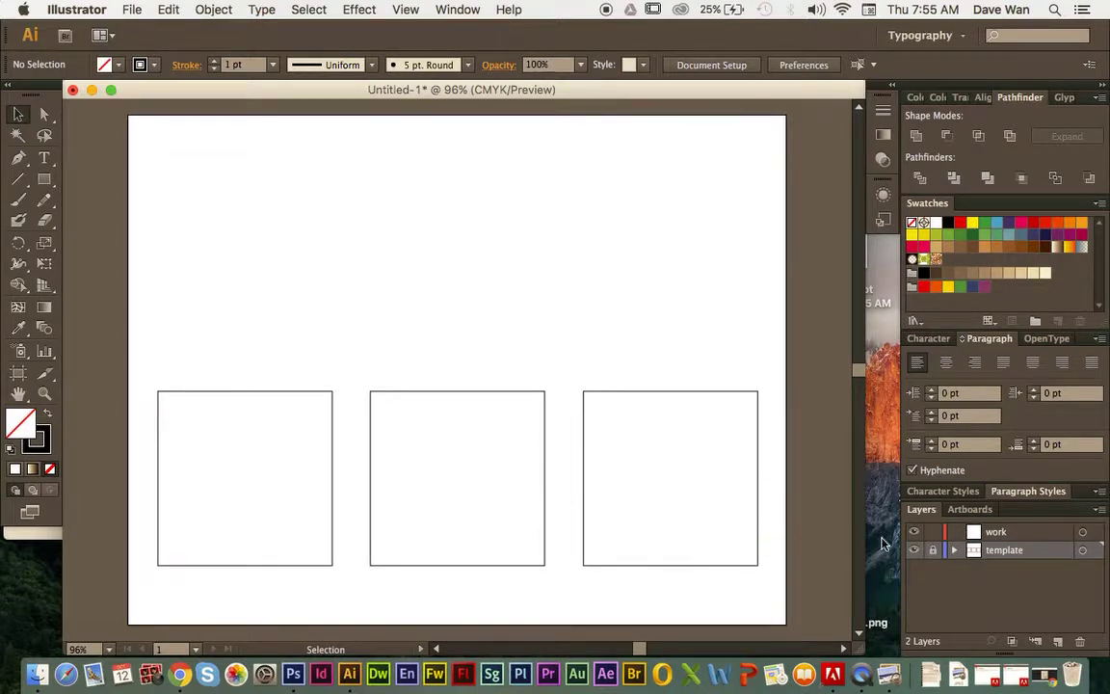
left_click(949, 534)
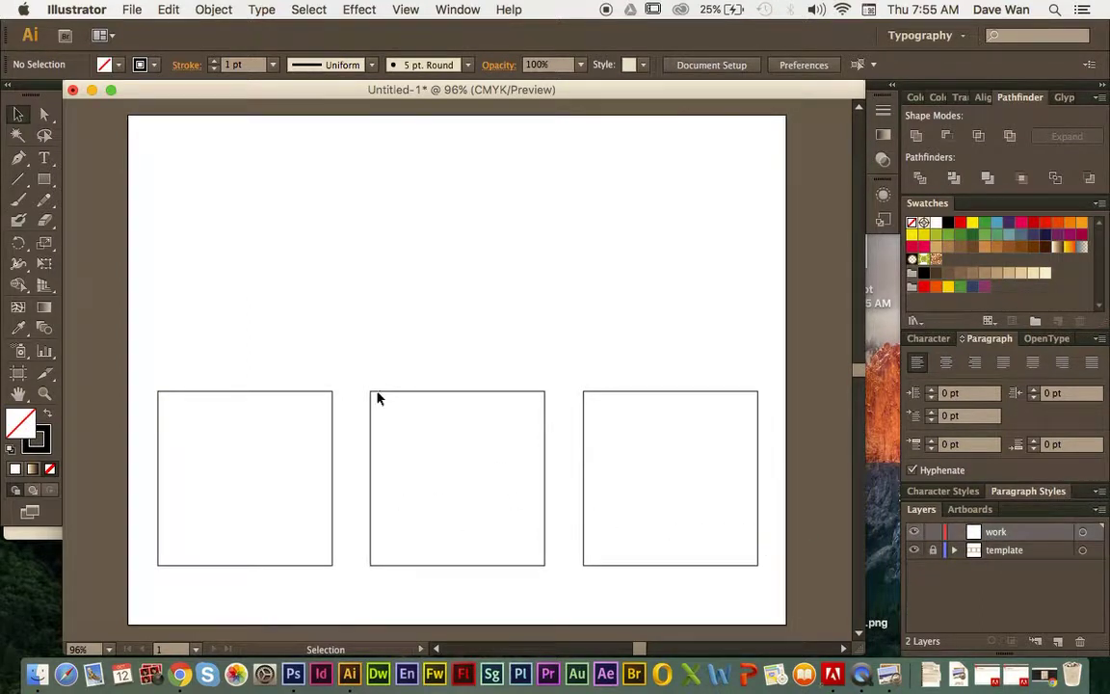
- Type the student's name as a text line near the page's top left
left_click_drag(533, 517, 698, 506)
left_click_drag(262, 436, 656, 522)
left_click(43, 157)
left_click(247, 195)
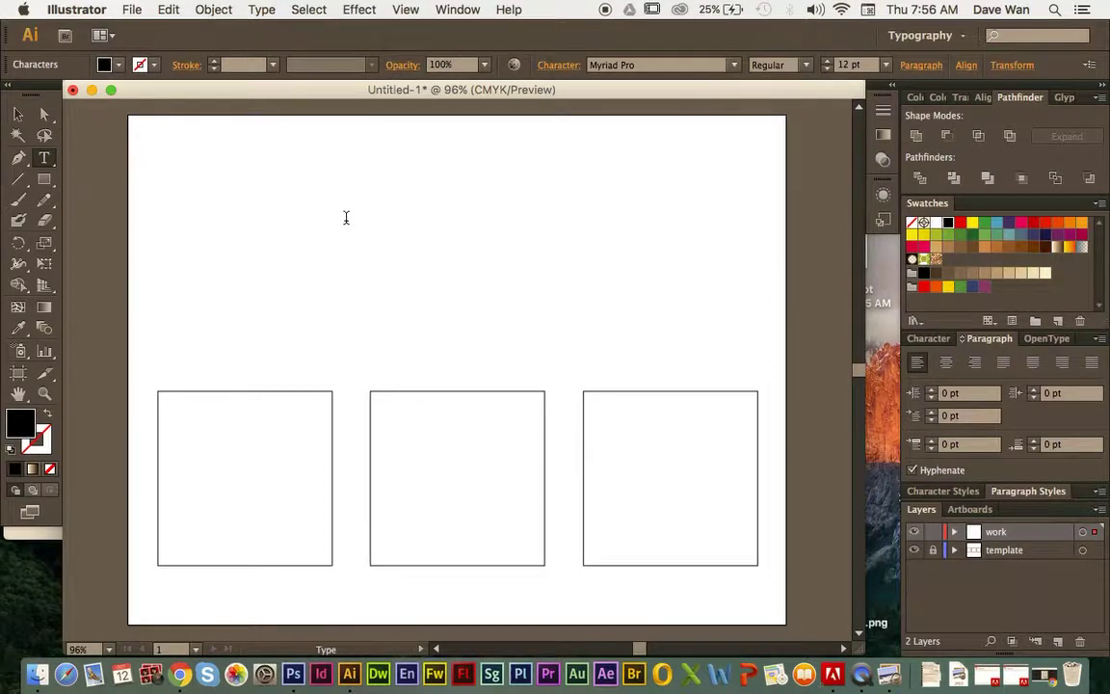
type("Dave Wan")
left_click(17, 114)
- Enlarge the name text proportionally and position it above the squares
left_click_drag(289, 193, 547, 271)
left_click_drag(374, 241, 440, 253)
left_click_drag(601, 278, 501, 316)
key("super+z")
left_click_drag(604, 284, 693, 302)
left_click_drag(495, 252, 471, 238)
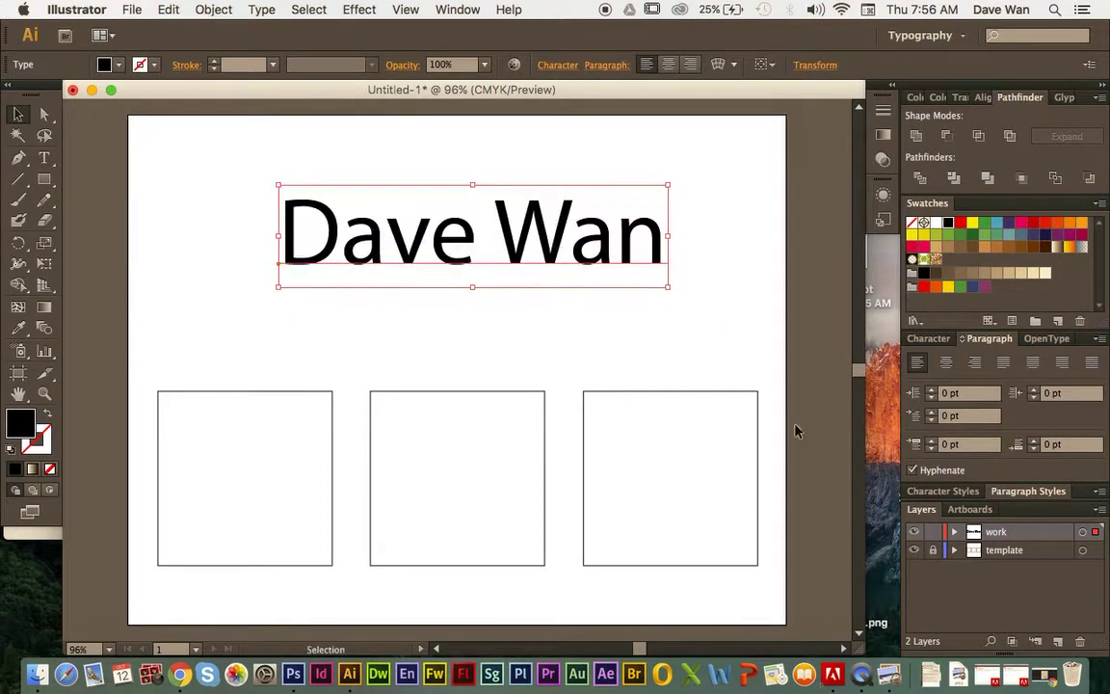
left_click(931, 340)
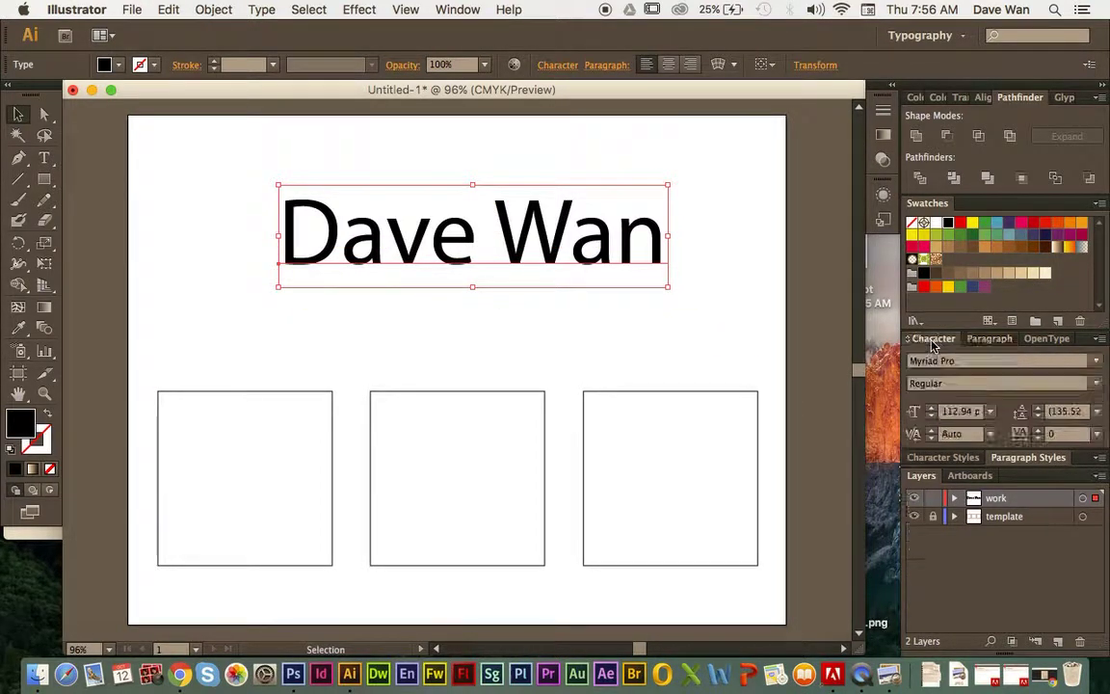
- Set the name's font size to 113 pt in the Character panel
left_click(454, 10)
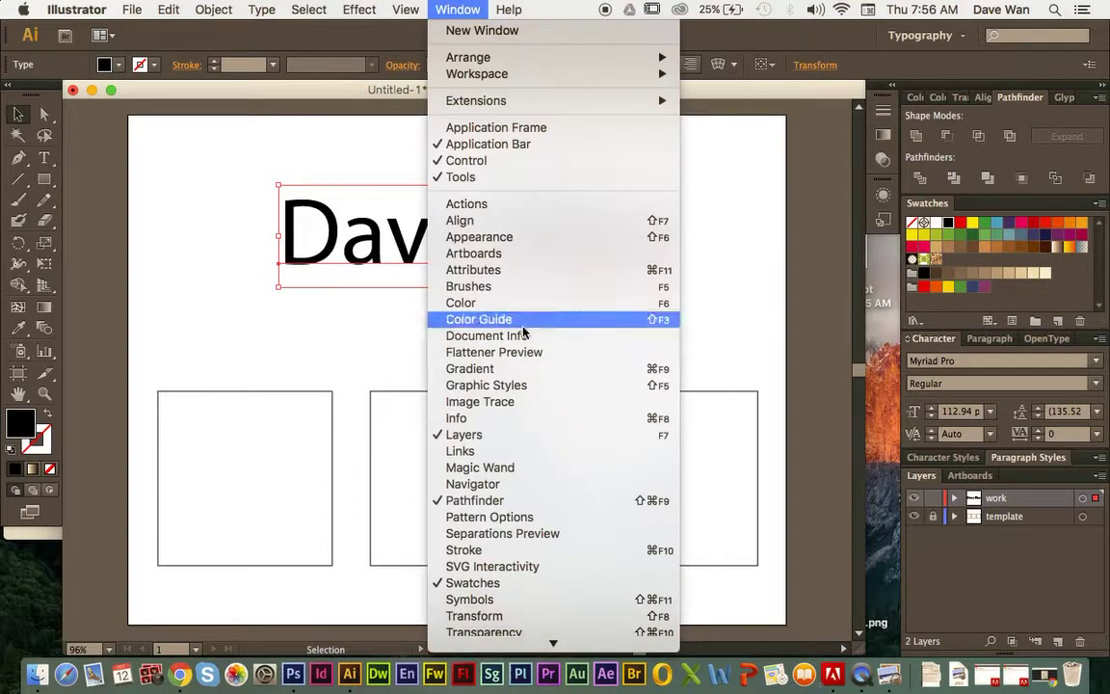
mouse_move(452, 521)
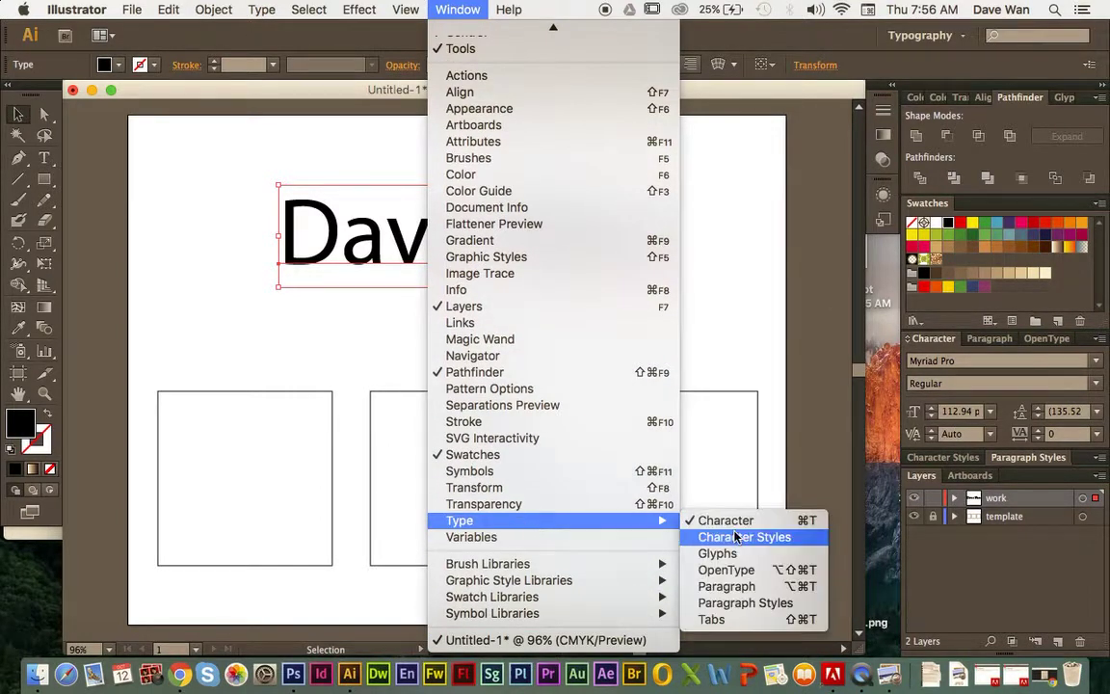
left_click(940, 373)
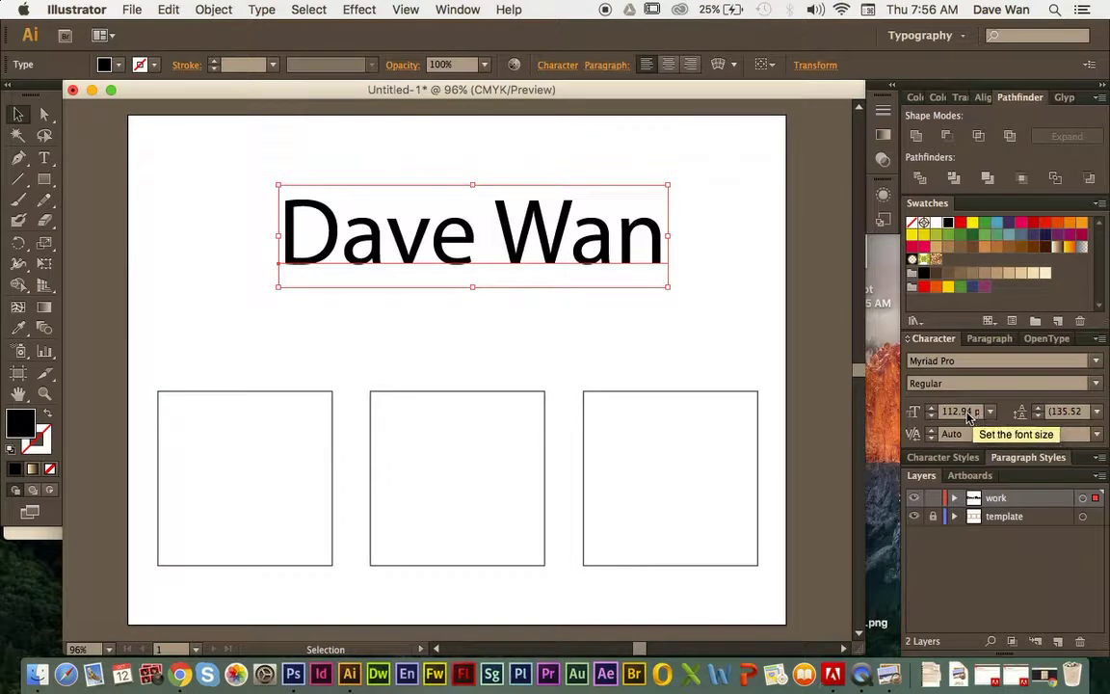
left_click(932, 408)
left_click(932, 409)
left_click(932, 409)
left_click(932, 418)
left_click(933, 418)
left_click(960, 360)
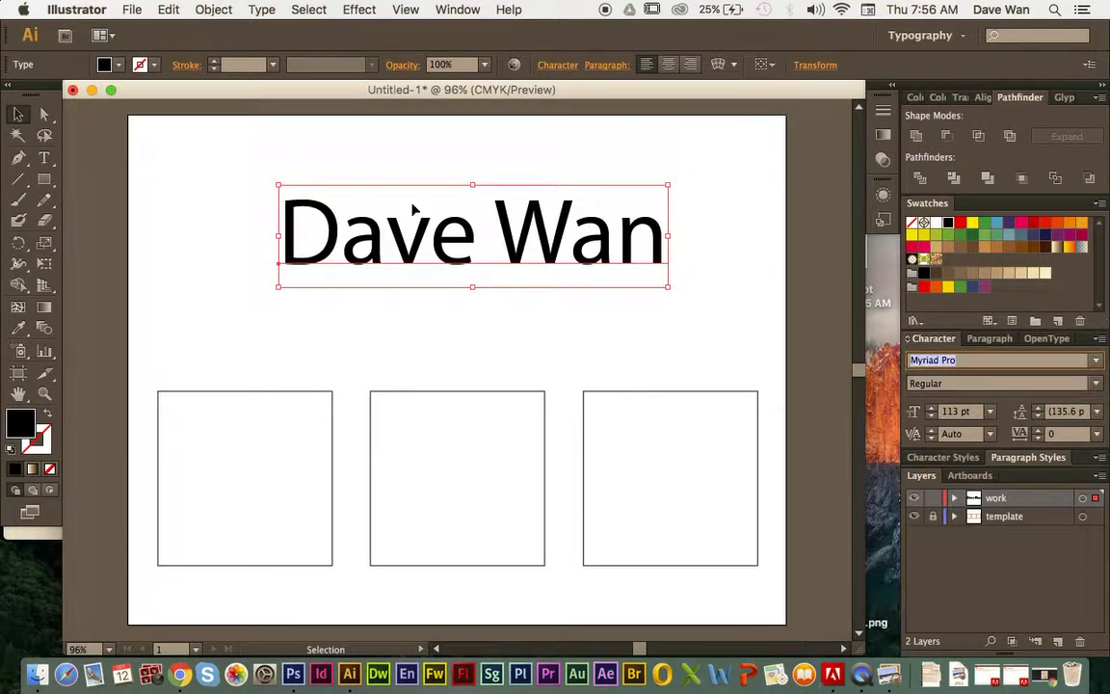
left_click(109, 166)
left_click(390, 263)
- Change the name's font family to Lucida Blackletter and shift it slightly up and left
left_click(966, 361)
key("Up")
key("Up")
key("Up")
key("Up")
key("Up")
key("Up")
key("Up")
key("Up")
key("Up")
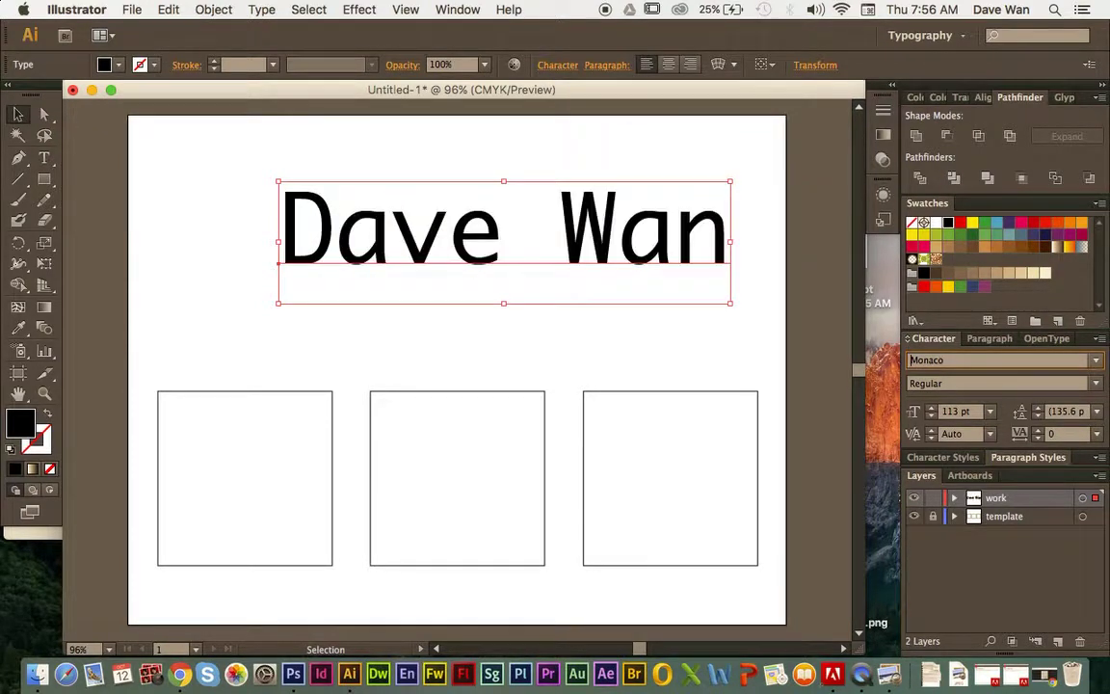
key("Up")
key("Up")
key("Up")
key("Up")
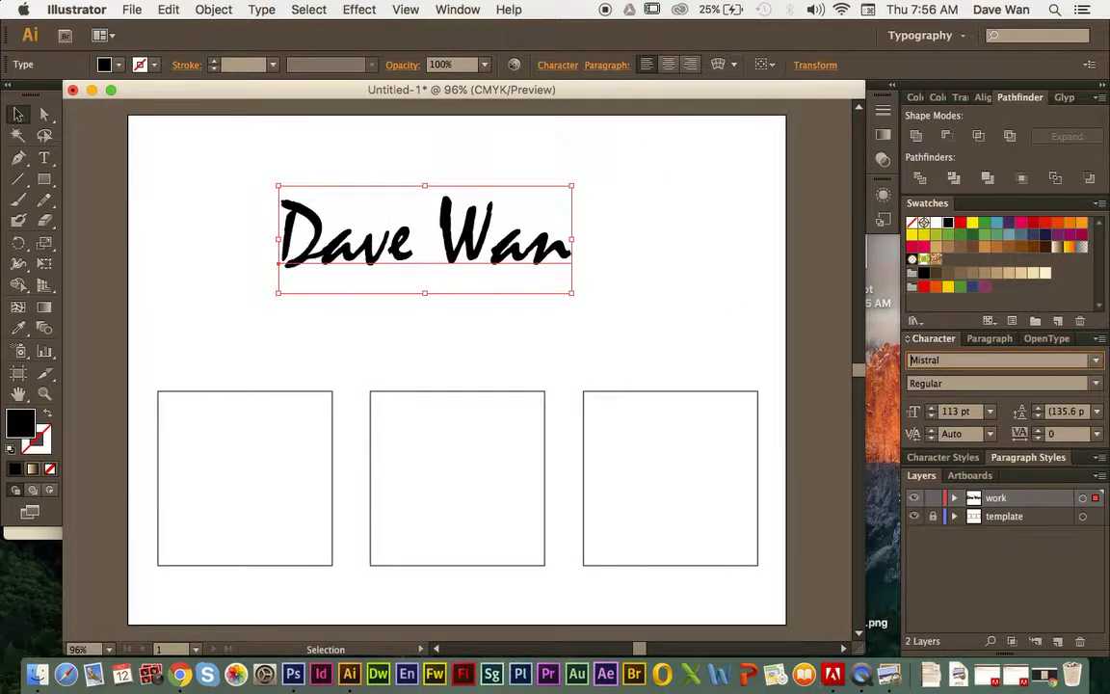
key("Up")
key("Up")
key("Up")
key("Up")
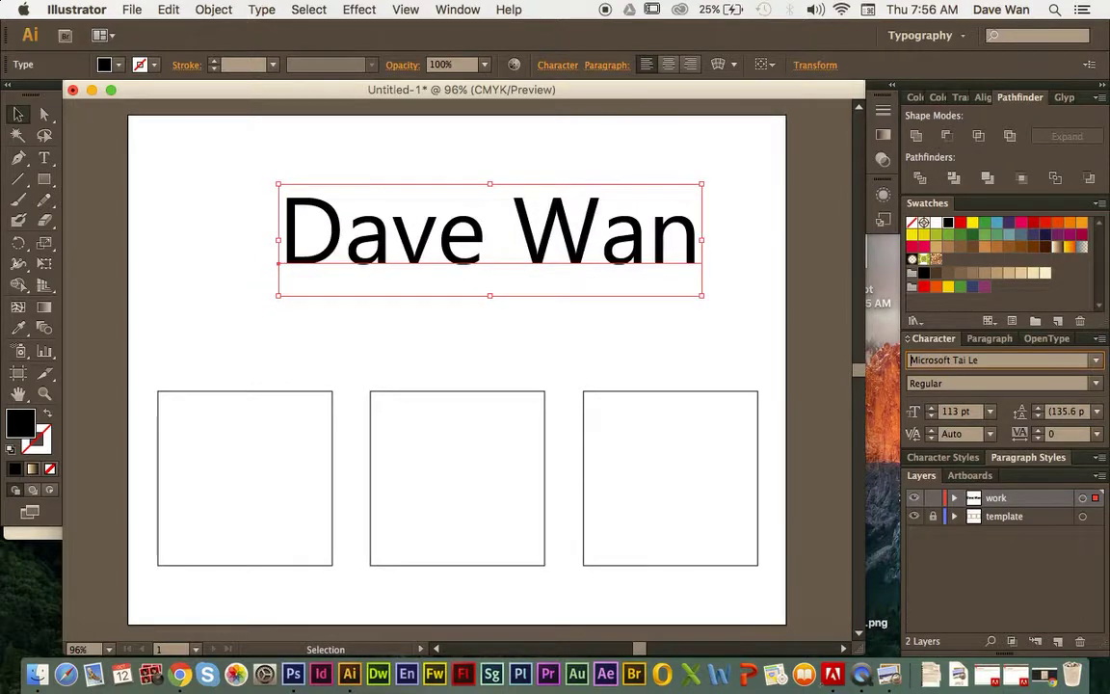
key("Up")
key("Up")
key("Up")
key("Up")
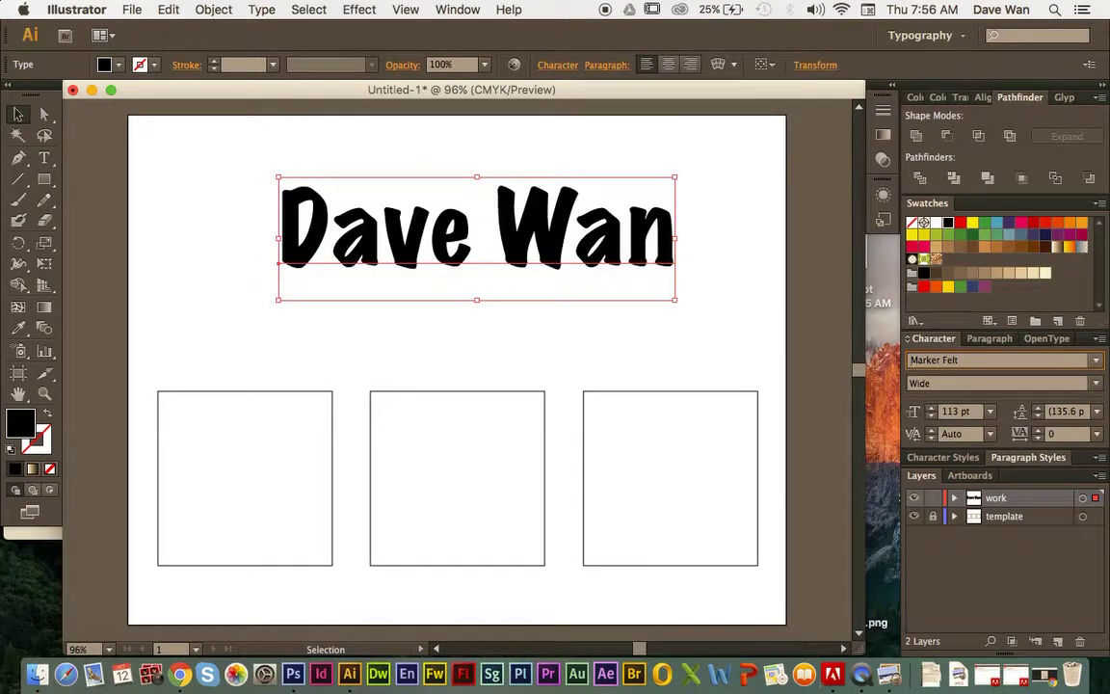
key("Up")
key("Up")
key("Up")
key("Up")
key("Up")
key("Up")
key("Down")
key("Up")
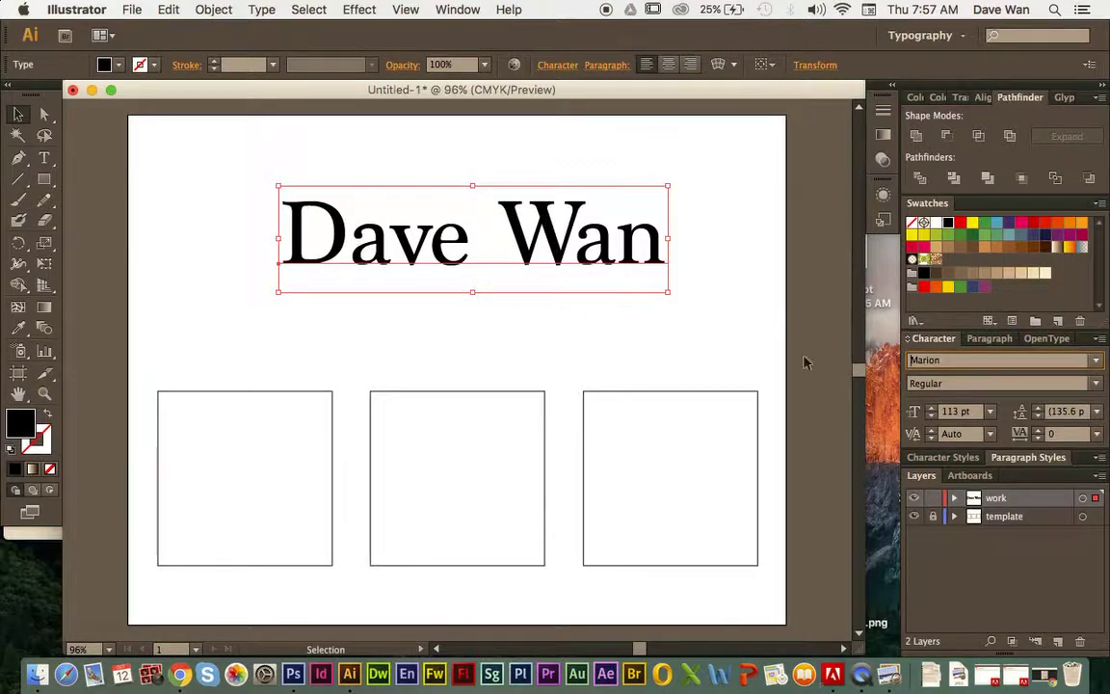
key("Up")
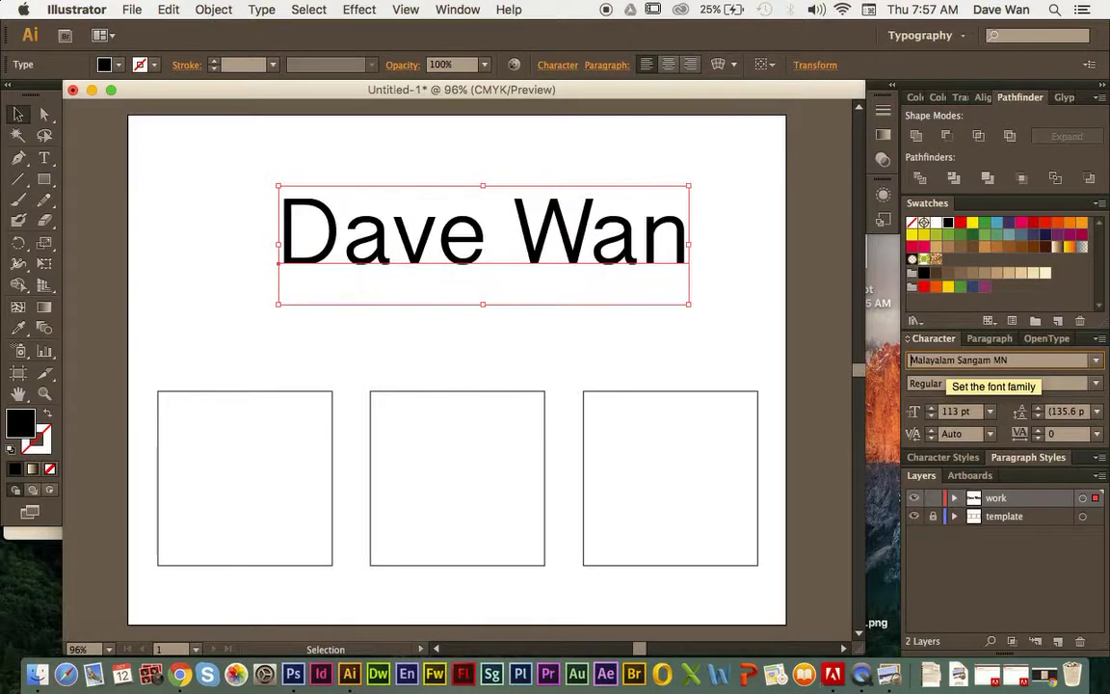
key("Up")
key("Up")
key("Up")
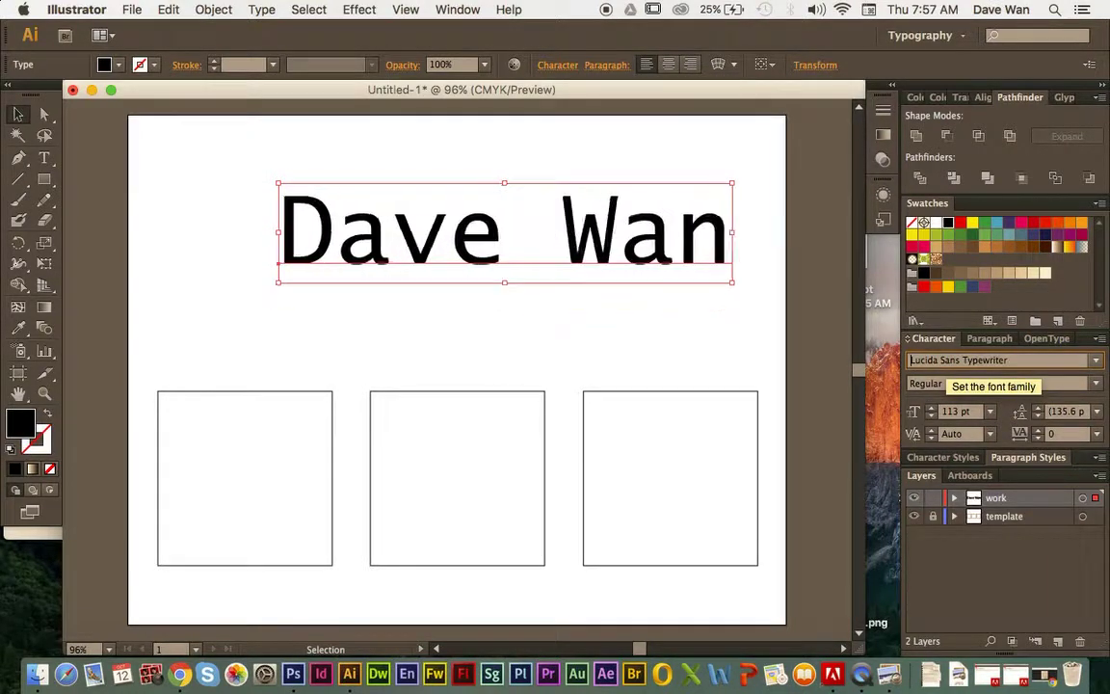
key("Up")
key("Up")
key("Up")
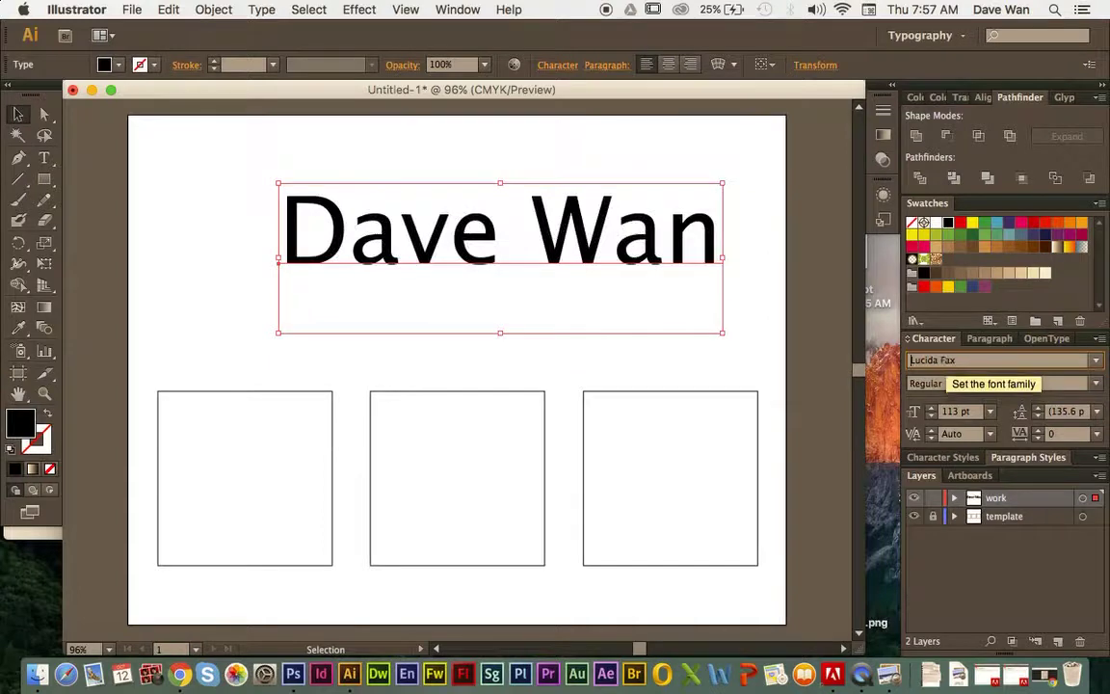
key("Up")
key("Up")
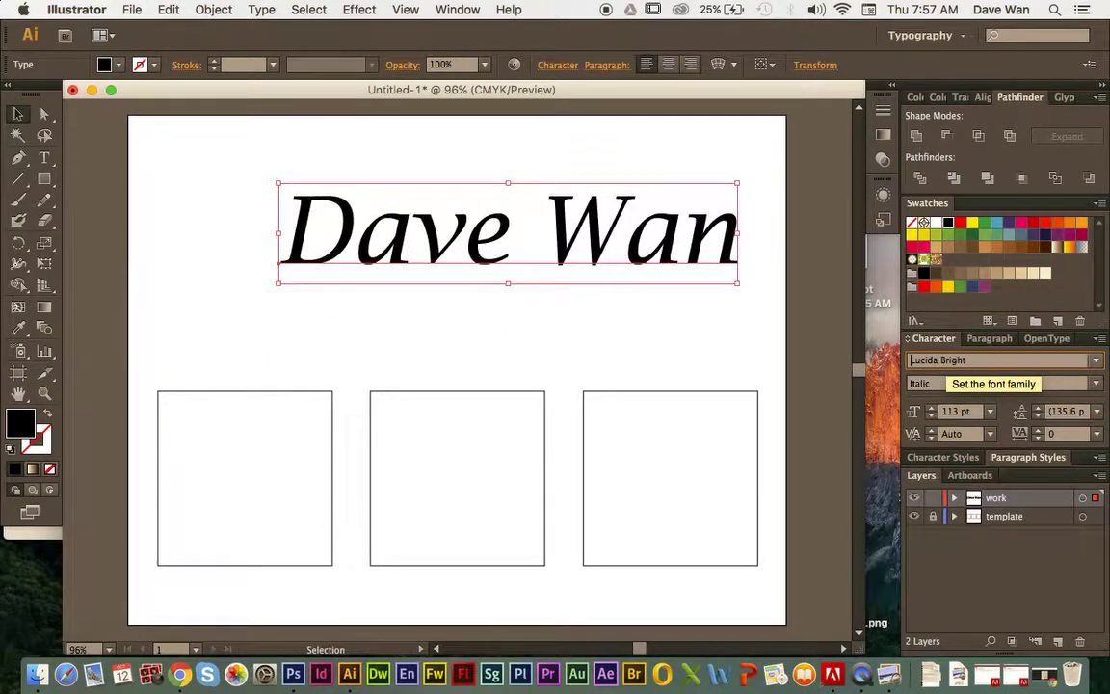
key("Up")
key("Up")
key("Down")
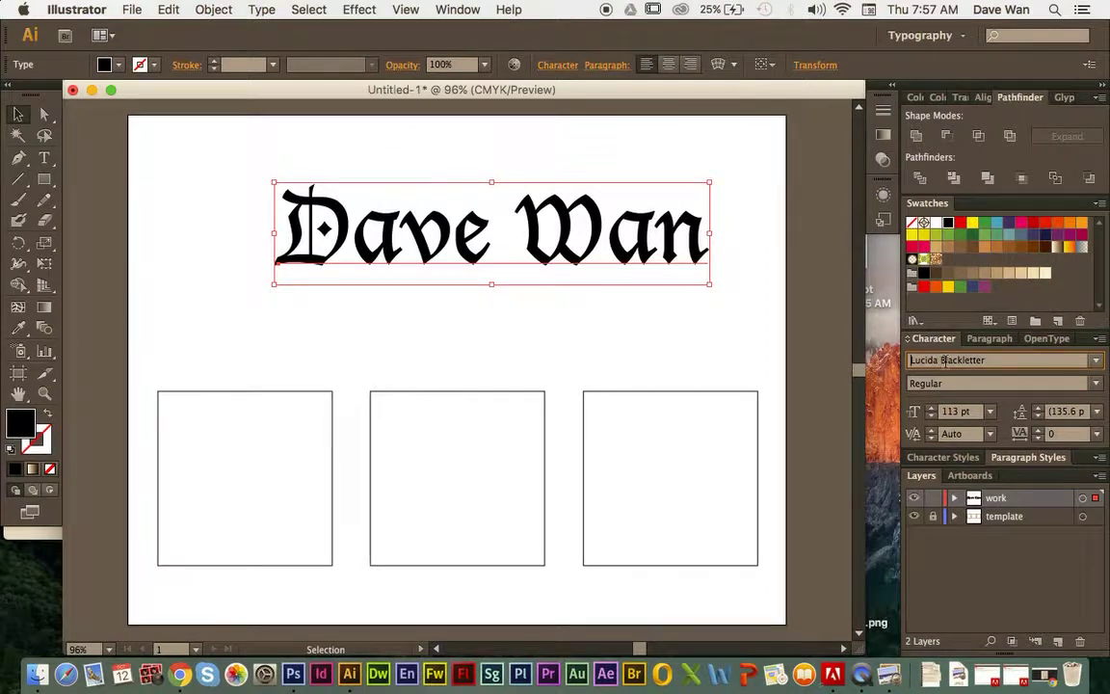
left_click_drag(401, 247, 384, 242)
left_click(248, 275)
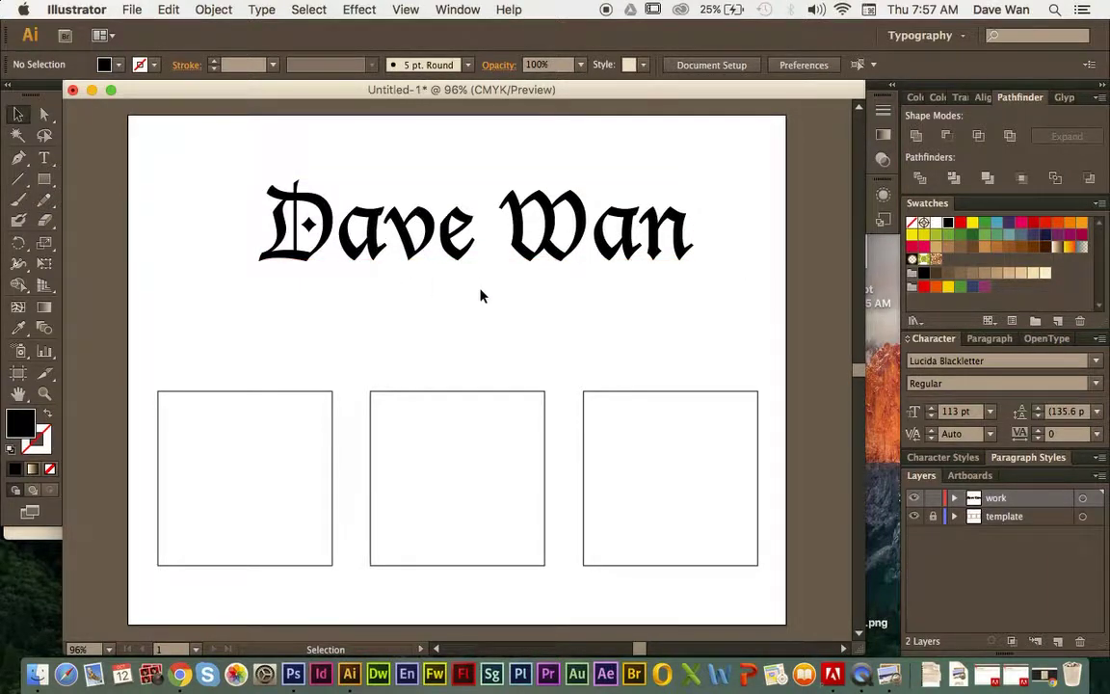
- Move the name up-left and expand it into outlined paths with Object > Expand
left_click_drag(448, 257, 429, 241)
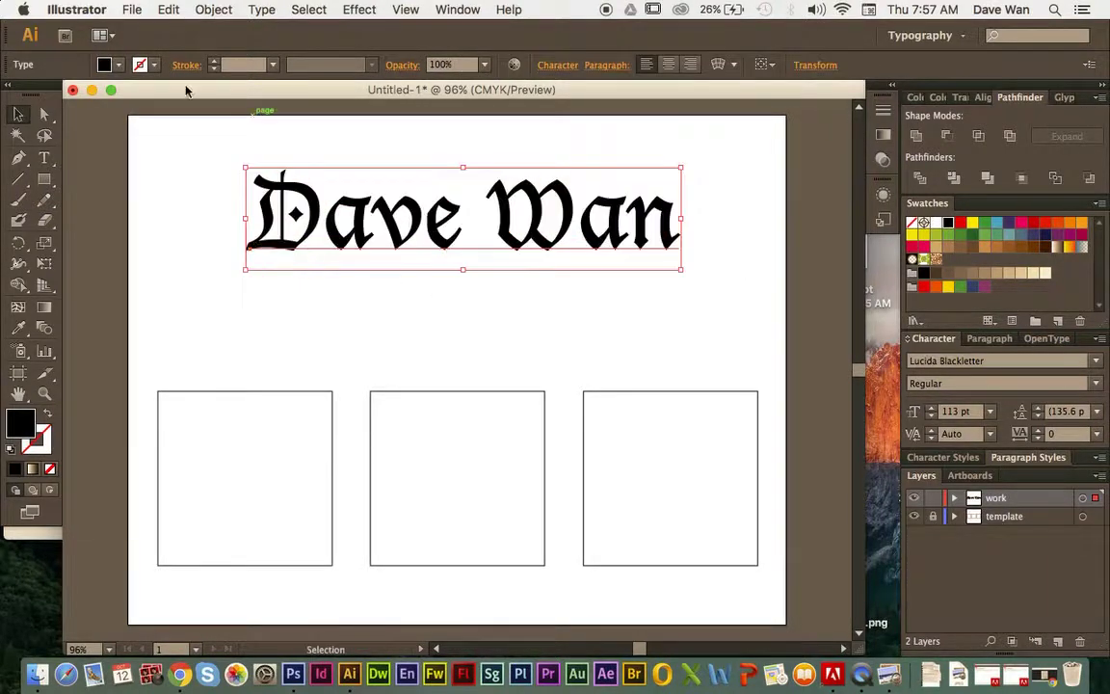
left_click(214, 9)
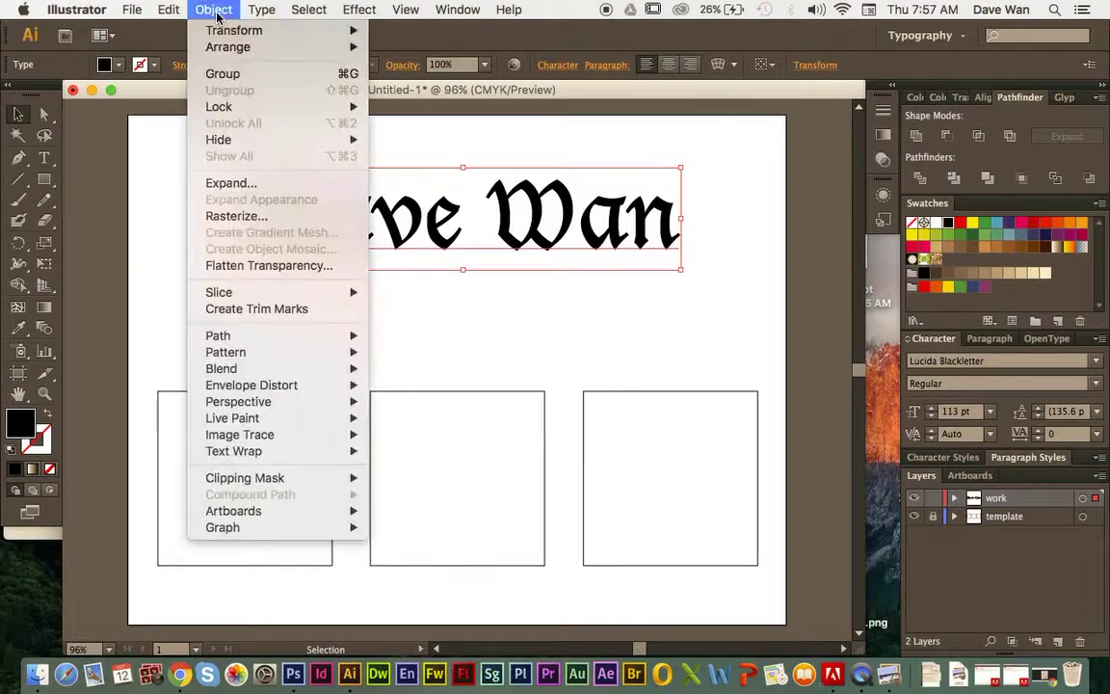
left_click(258, 183)
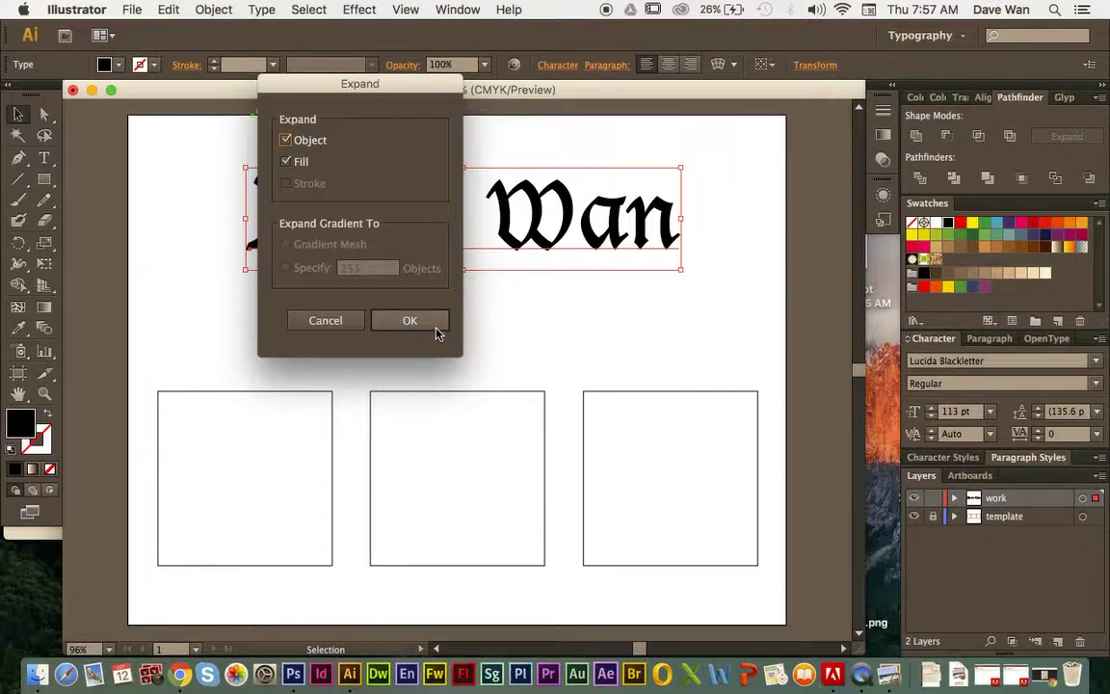
left_click(410, 321)
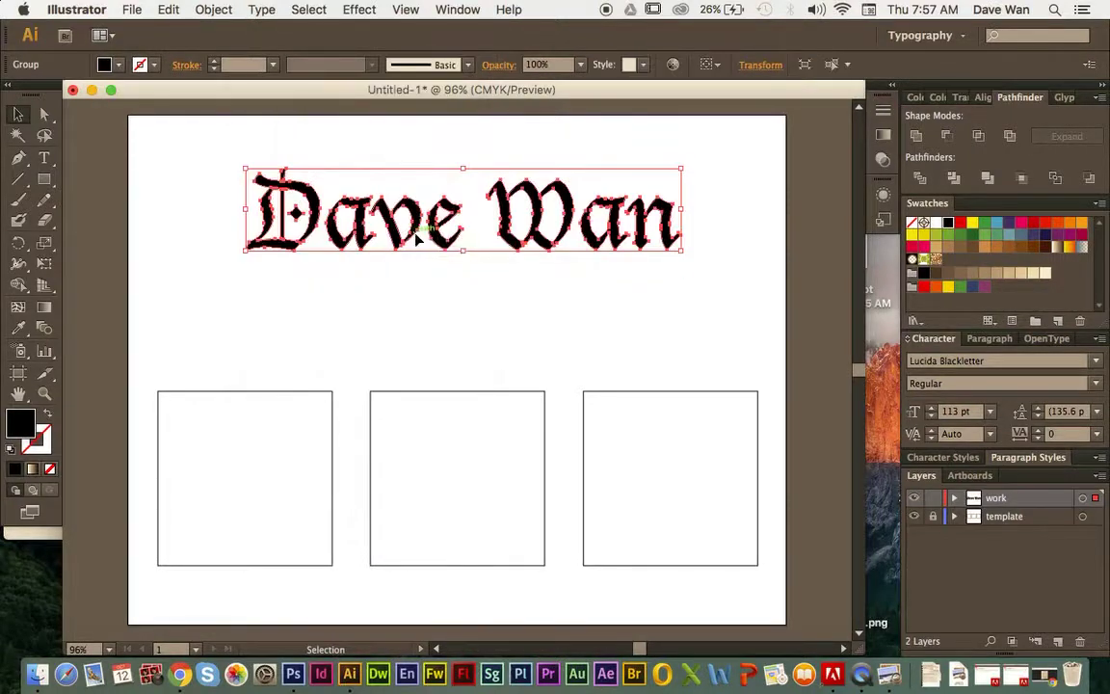
- Ungroup the outlined letters into separate shapes and check the letter v
left_click(216, 11)
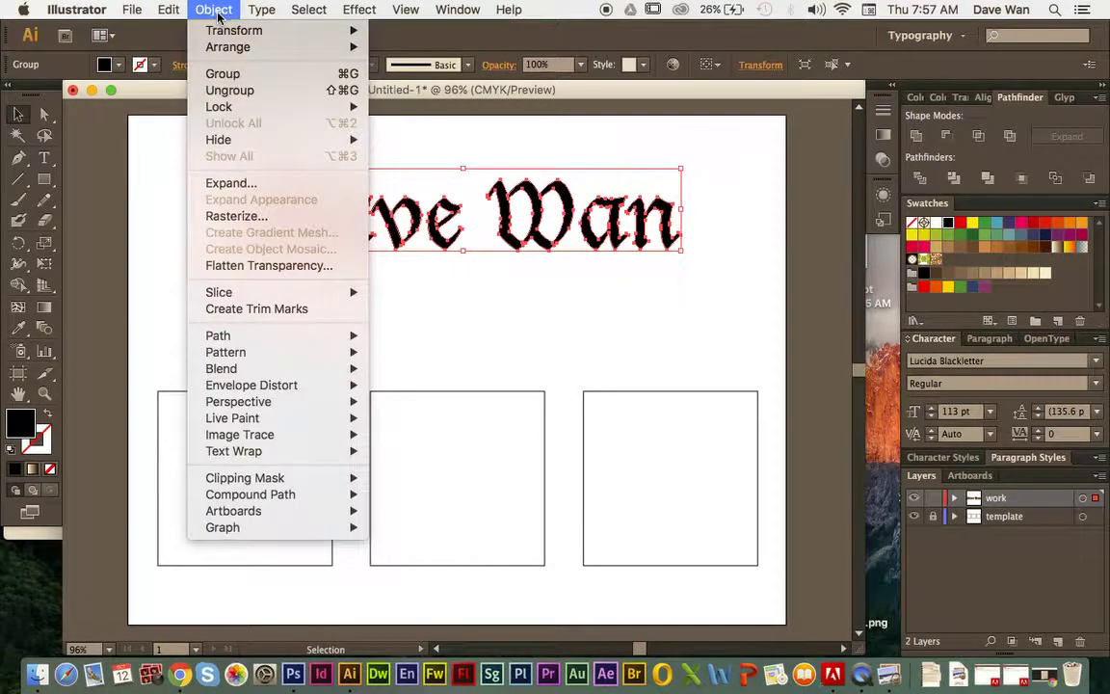
left_click(249, 91)
left_click(429, 294)
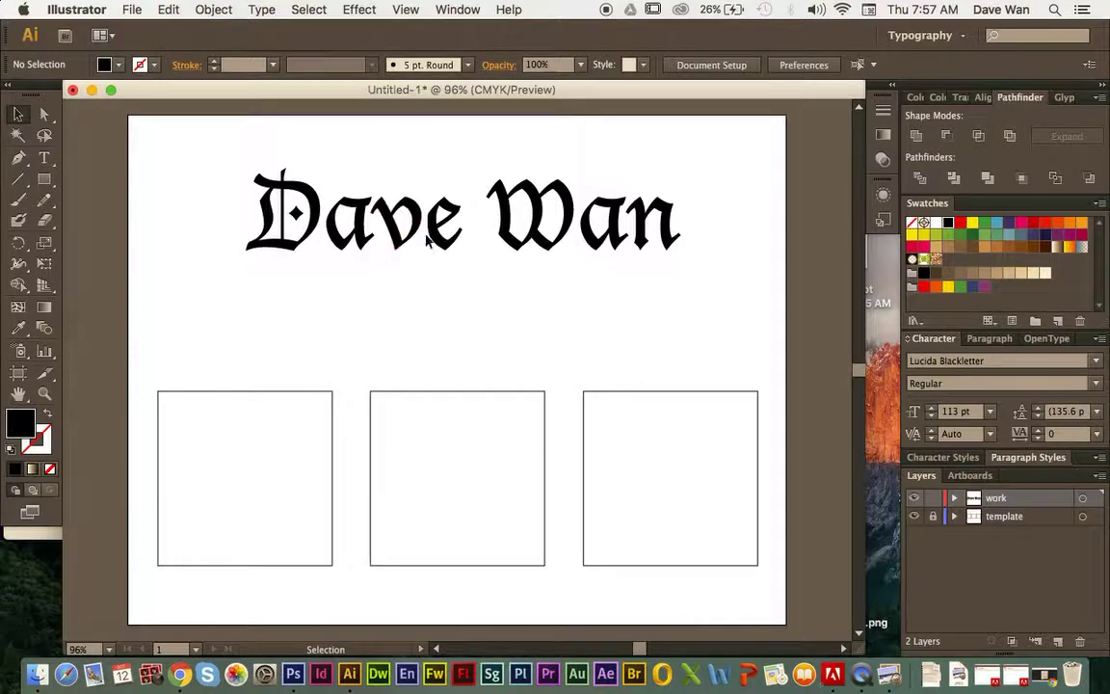
mouse_move(390, 227)
left_mouse_down()
mouse_move(393, 276)
mouse_move(393, 237)
left_mouse_up()
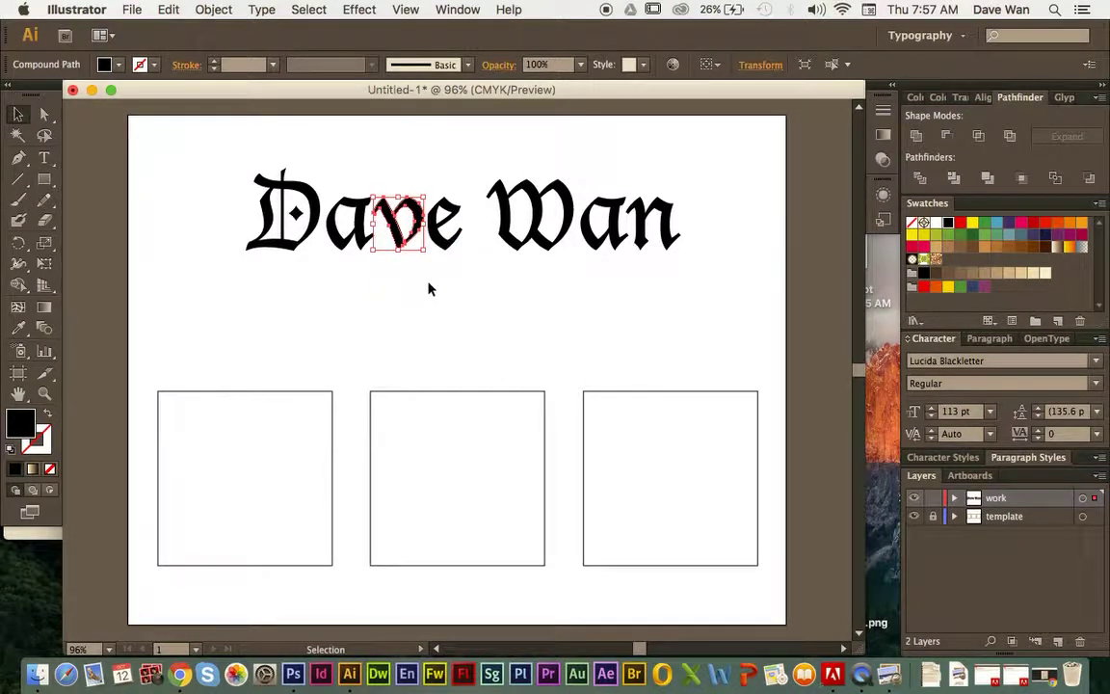
left_click(462, 294)
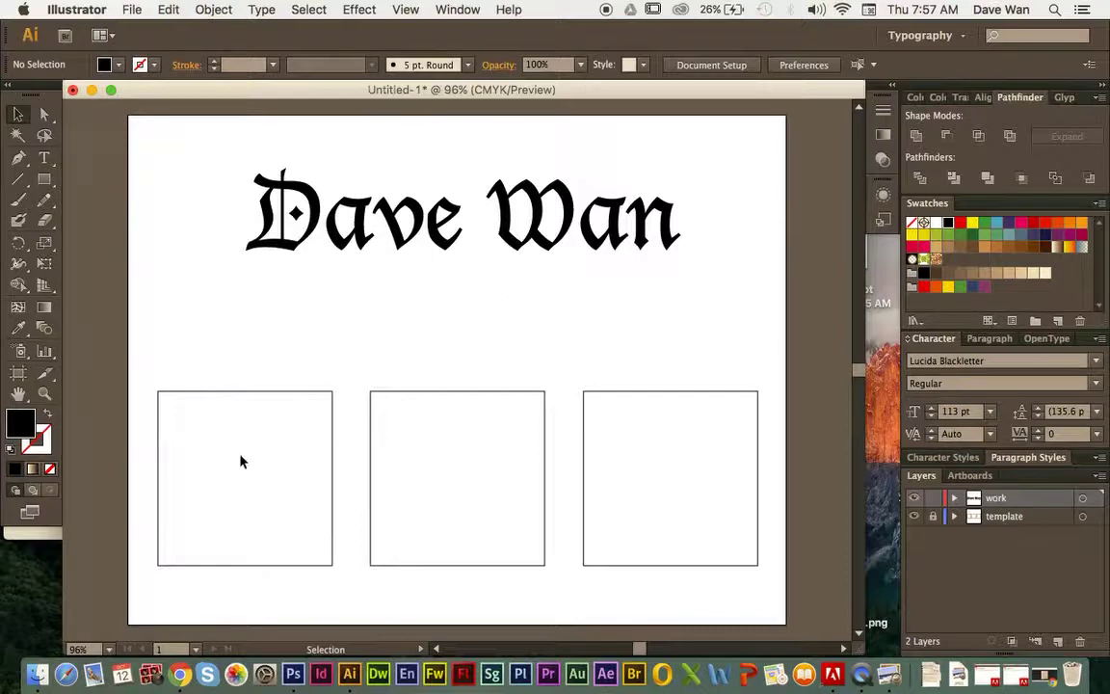
- Pick the Rectangle tool and nudge the Illustrator document window rightward to expose the window behind
left_click(44, 180)
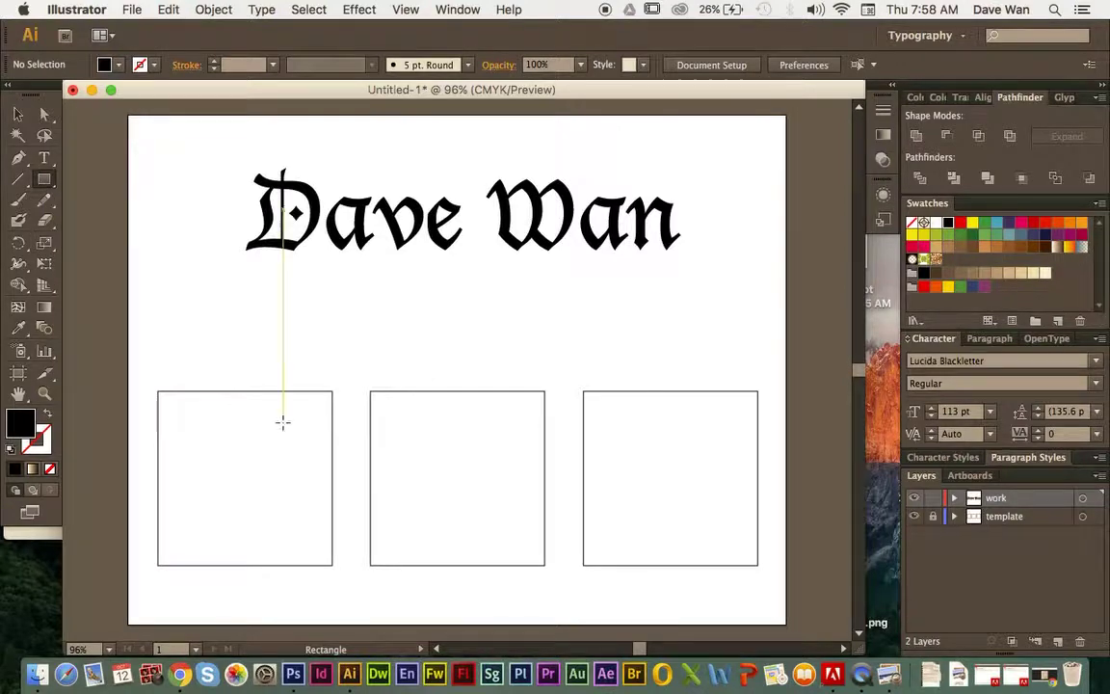
left_click_drag(238, 96, 281, 95)
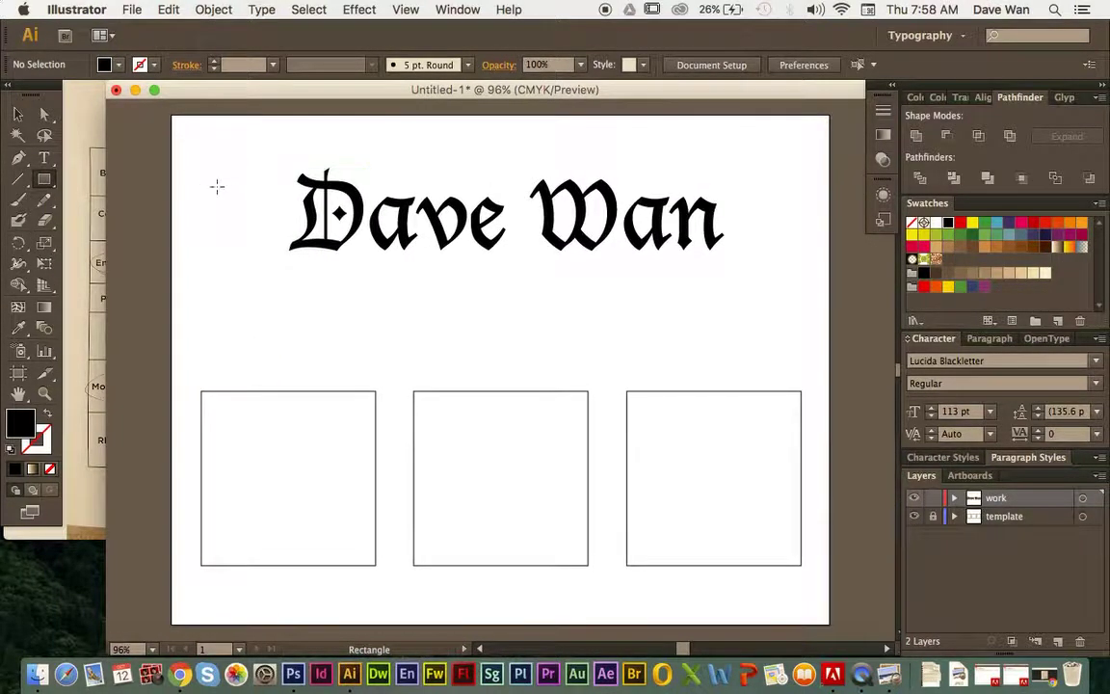
- Bring the Preview window with the 20171011_092619.jpg Principles of Design chart in front of Illustrator
left_click(92, 207)
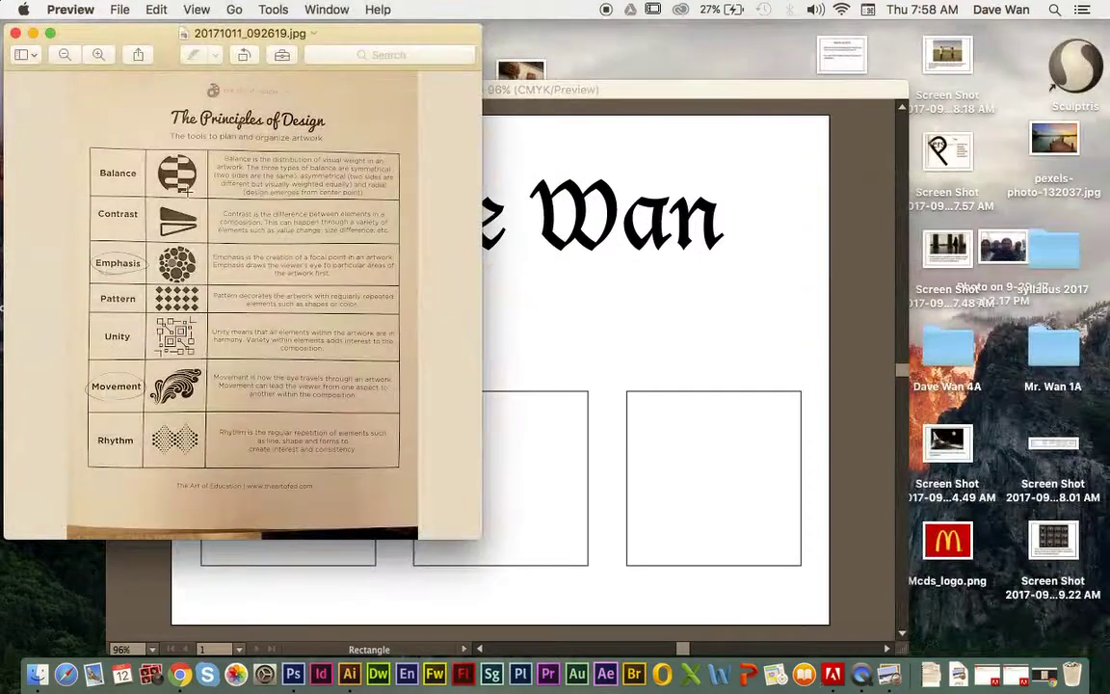